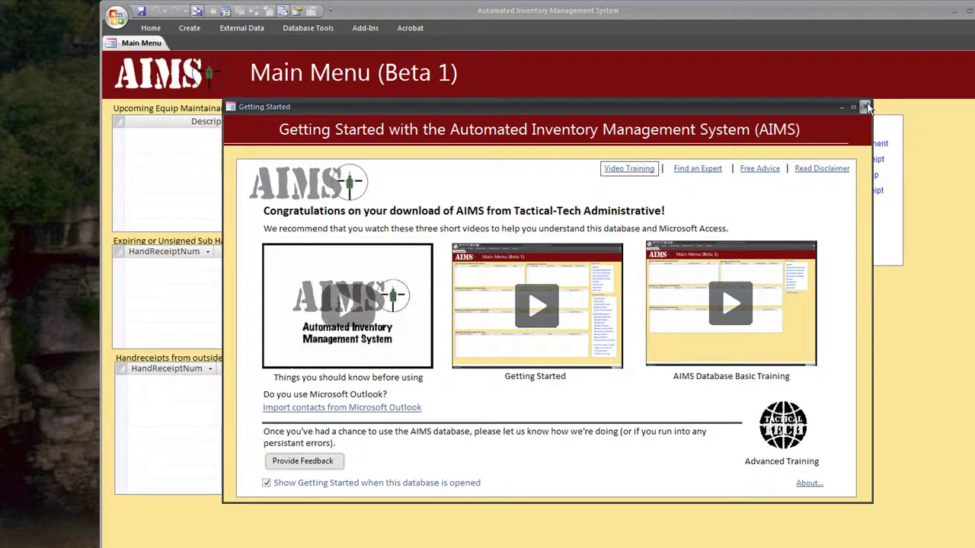
- Close the Getting Started window, open the Manifest, and look through the full equipment list
click(866, 107)
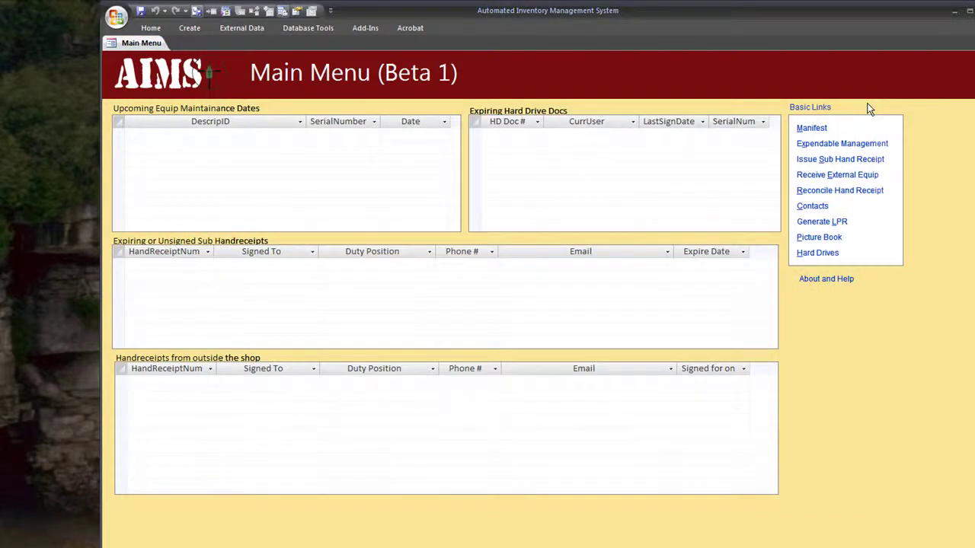
click(808, 130)
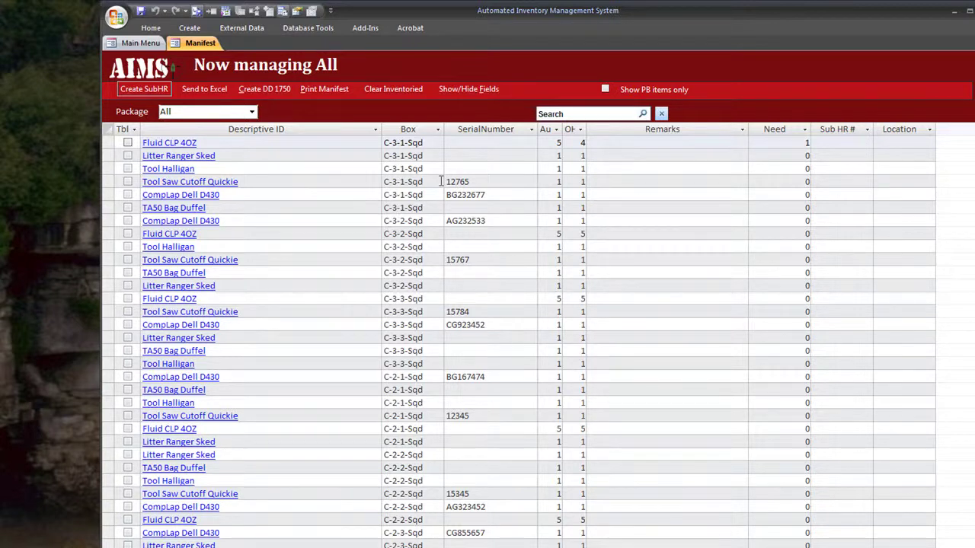
click(440, 181)
scroll(441, 181, down, 10)
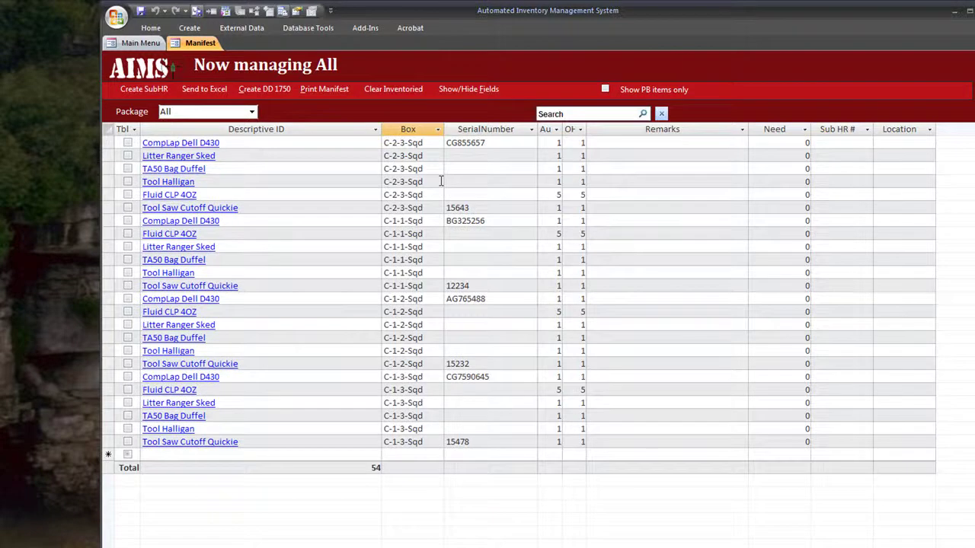
scroll(440, 181, up, 10)
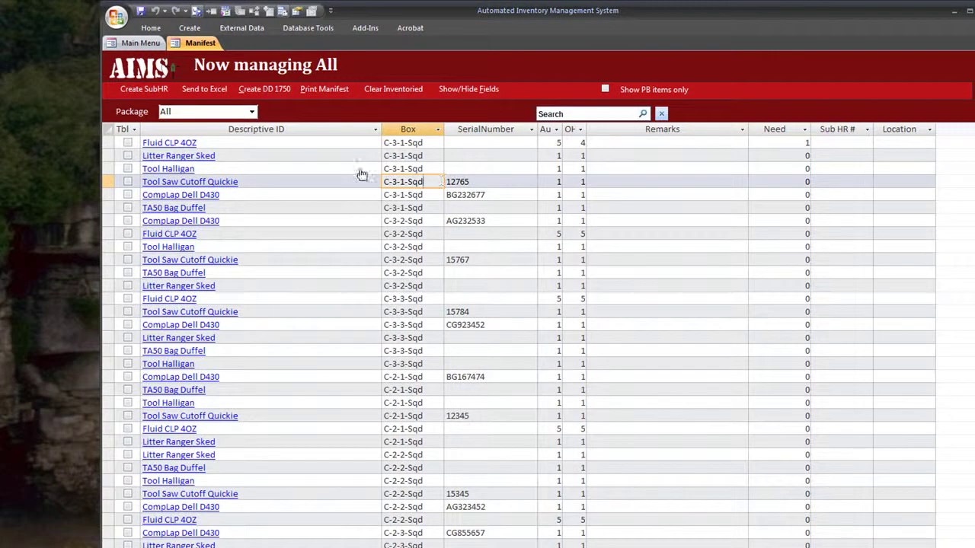
- Set the on-hand quantity of Fluid CLP 4OZ in box C-3-1-Sqd to 5
click(425, 142)
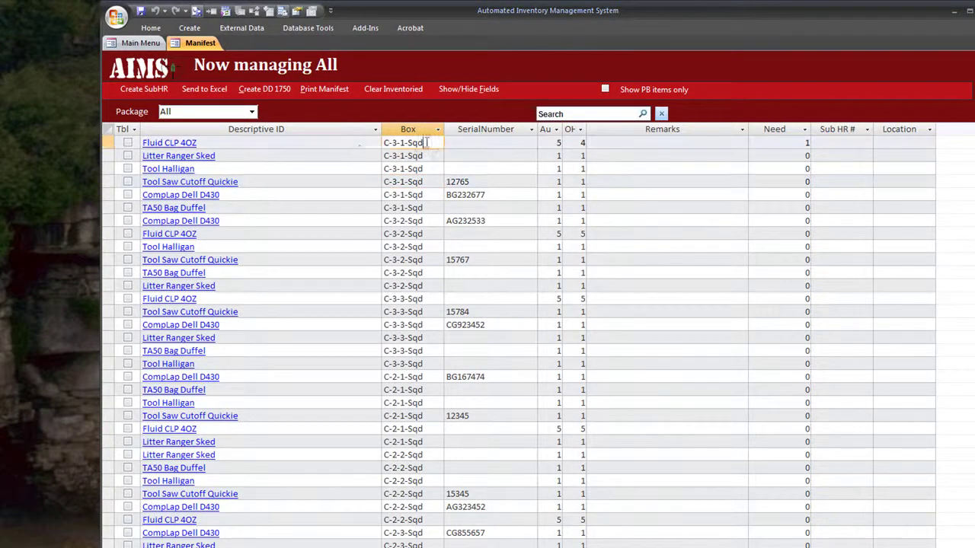
key(Tab)
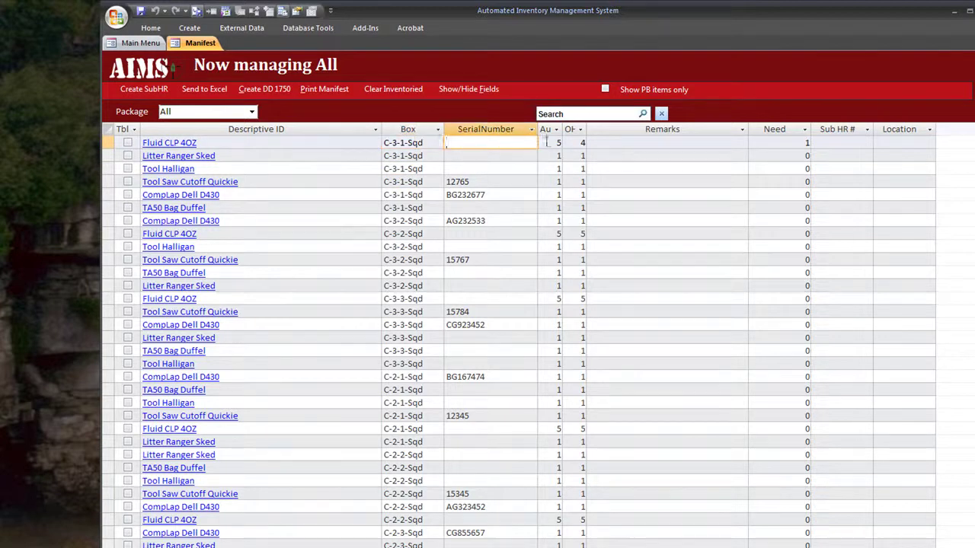
click(548, 143)
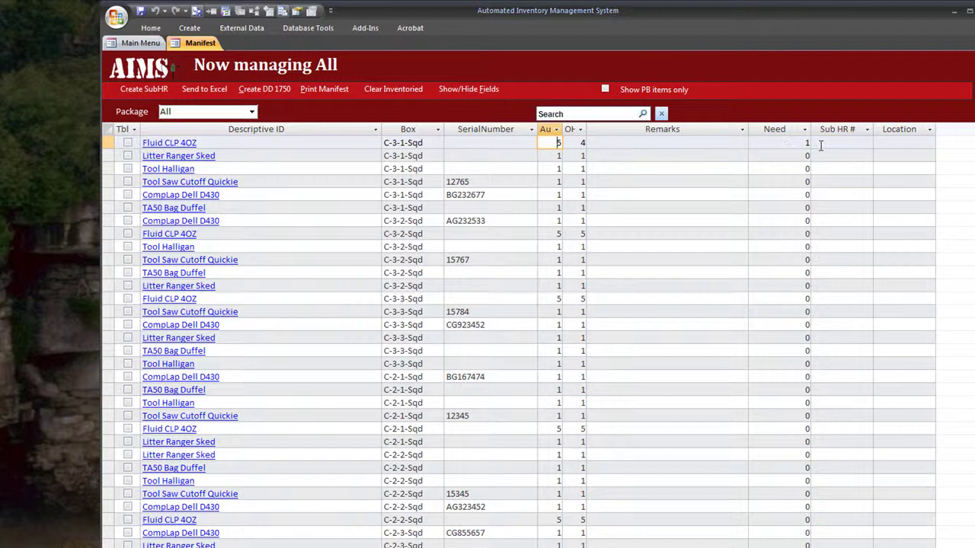
click(792, 143)
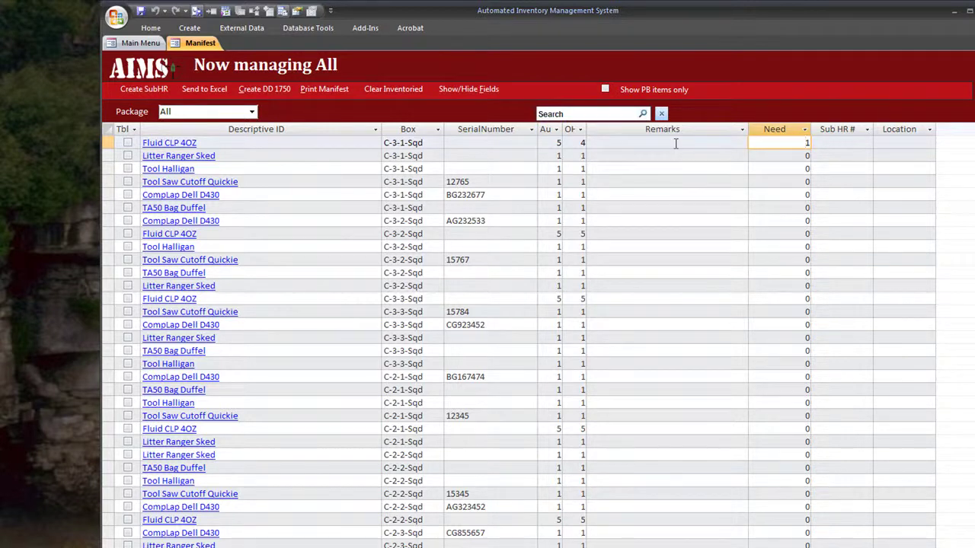
click(581, 142)
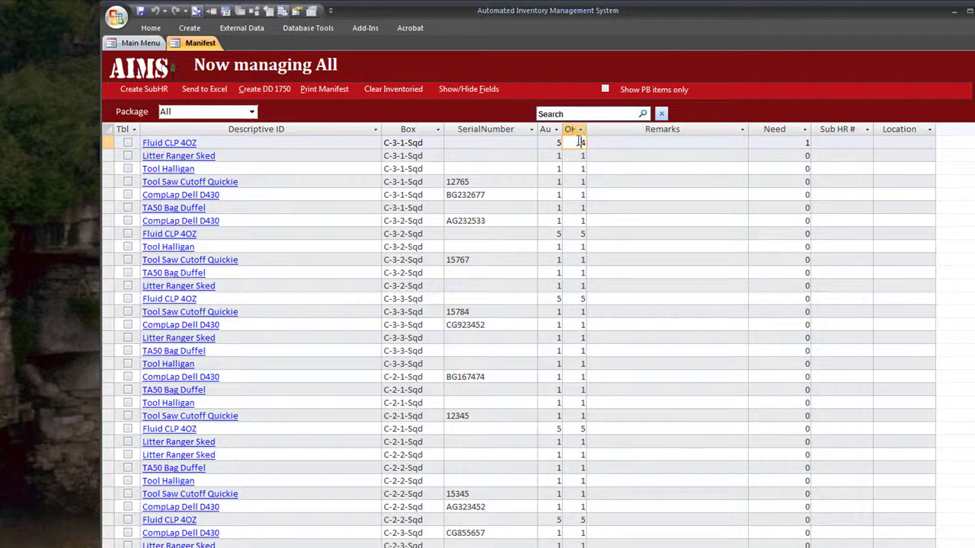
double_click(580, 143)
text(5)
- Enter 342 as the remark for Fluid CLP 4OZ in box C-3-1-Sqd, check its location choices, and clear the remark
click(612, 144)
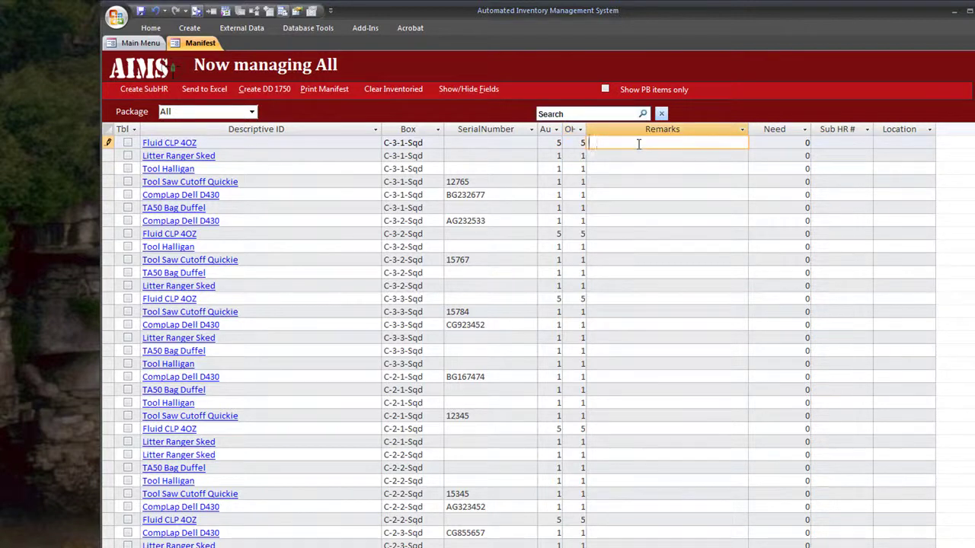
text(342)
click(897, 146)
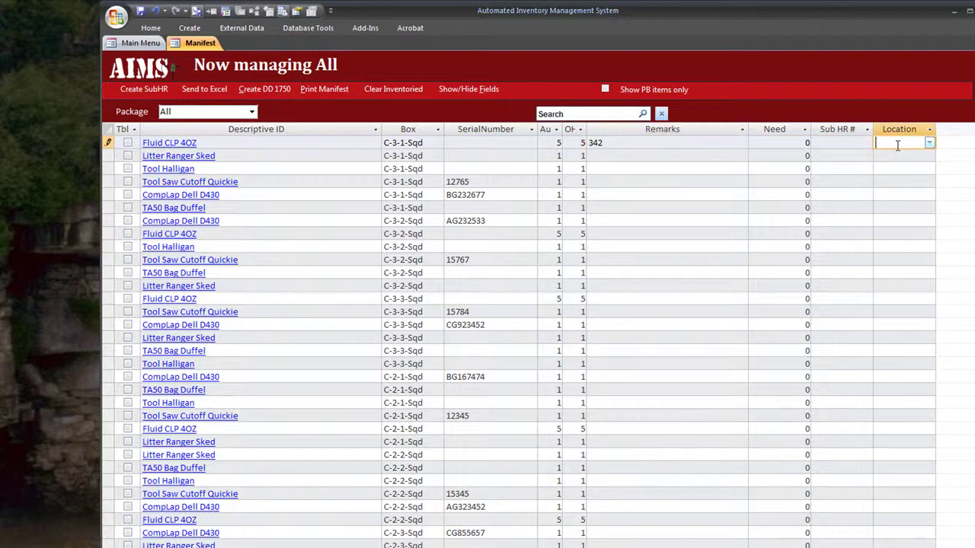
click(929, 143)
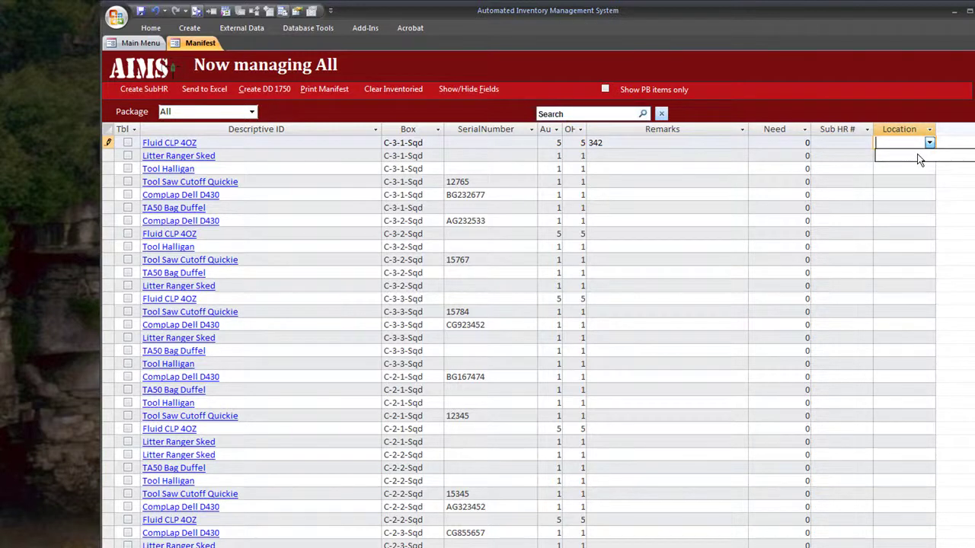
click(930, 143)
click(841, 142)
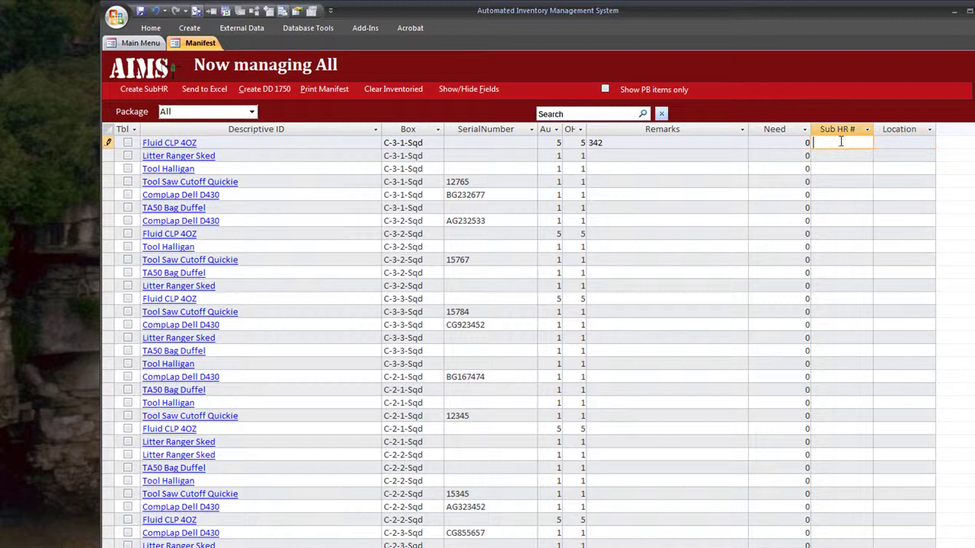
click(588, 144)
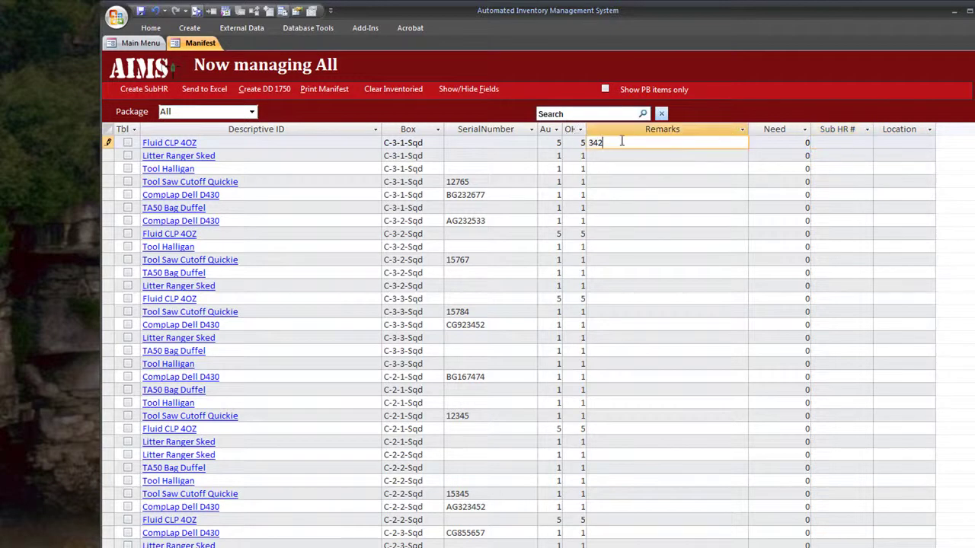
key(Delete)
- Limit the manifest to the C-3Pack package and search it for CLP
click(253, 113)
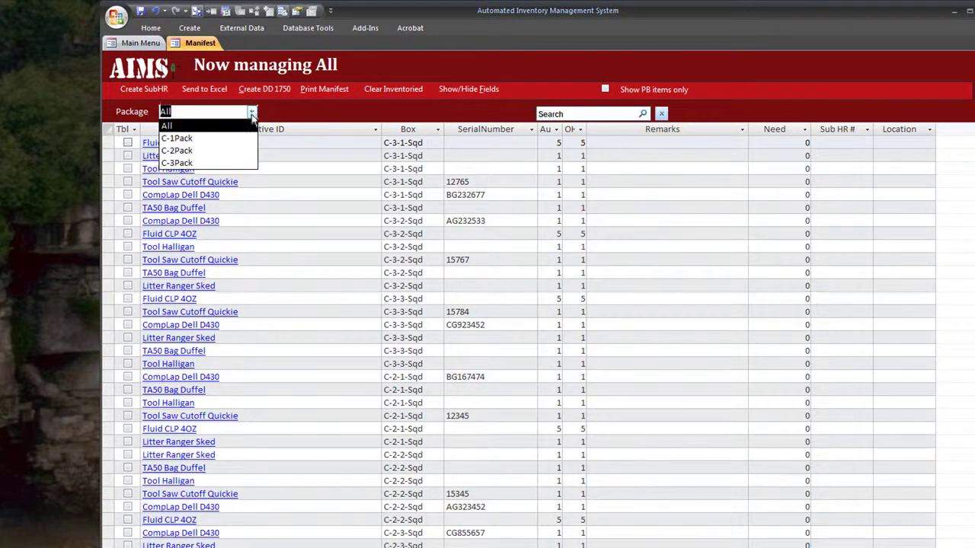
click(233, 164)
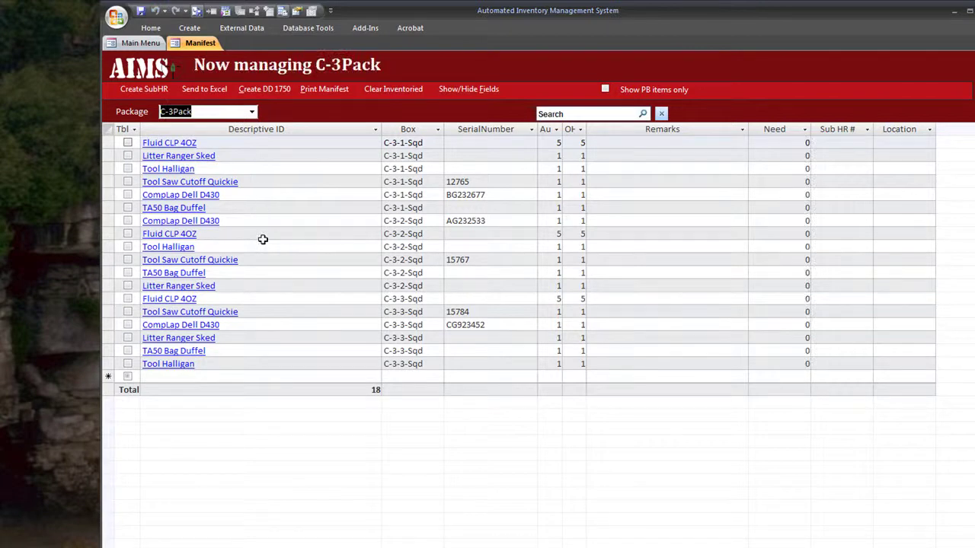
click(548, 113)
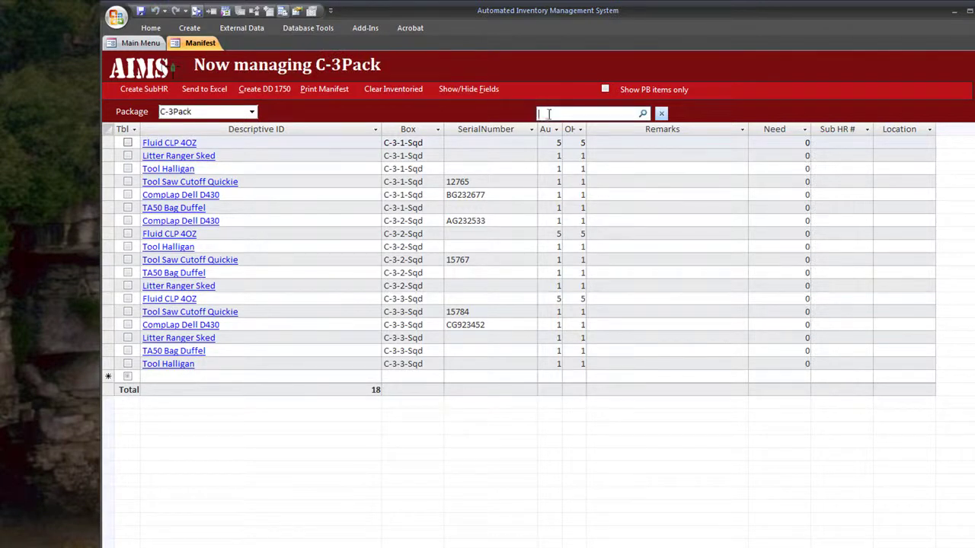
text(CLP)
key(Return)
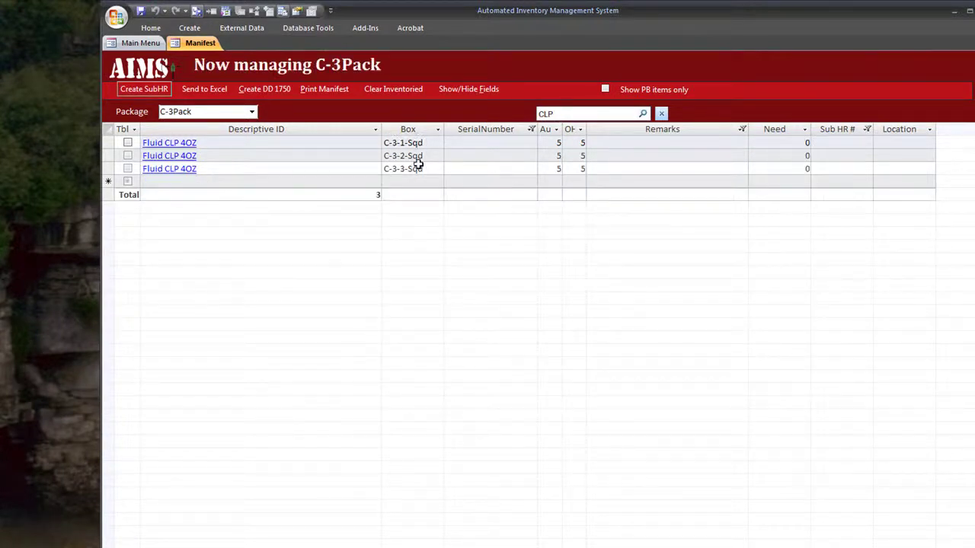
- Set the on-hand quantity of Fluid CLP 4OZ in box C-3-1-Sqd to 4 and check the needed amount
click(582, 142)
double_click(582, 143)
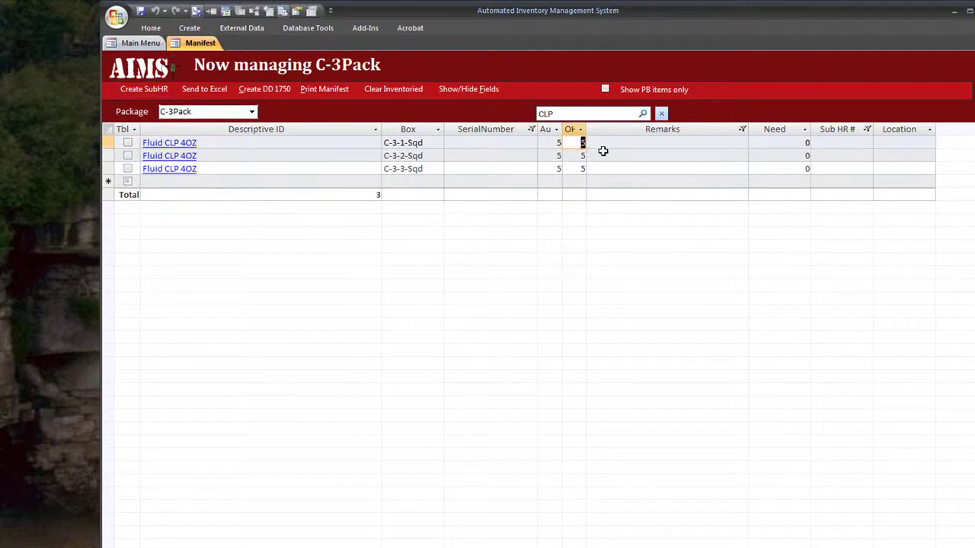
text(4)
click(616, 143)
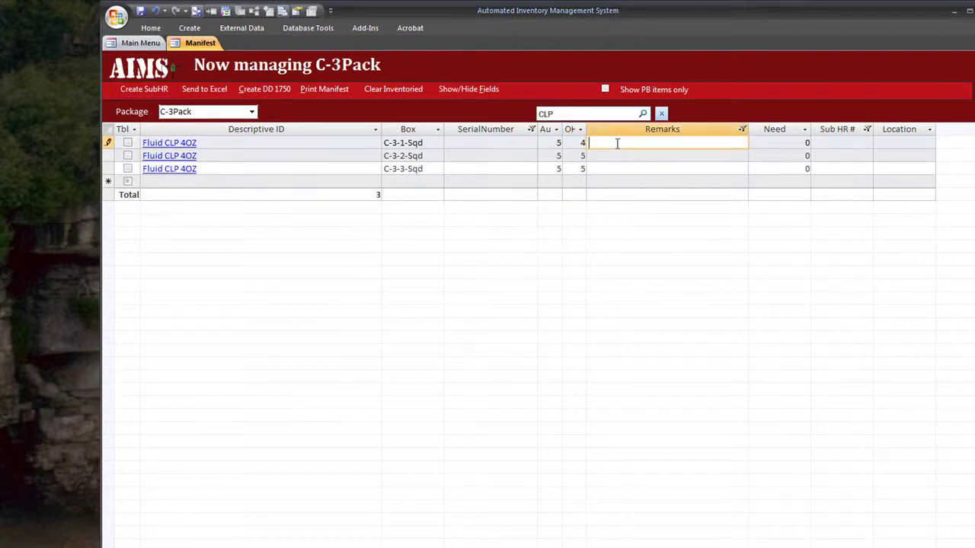
click(775, 144)
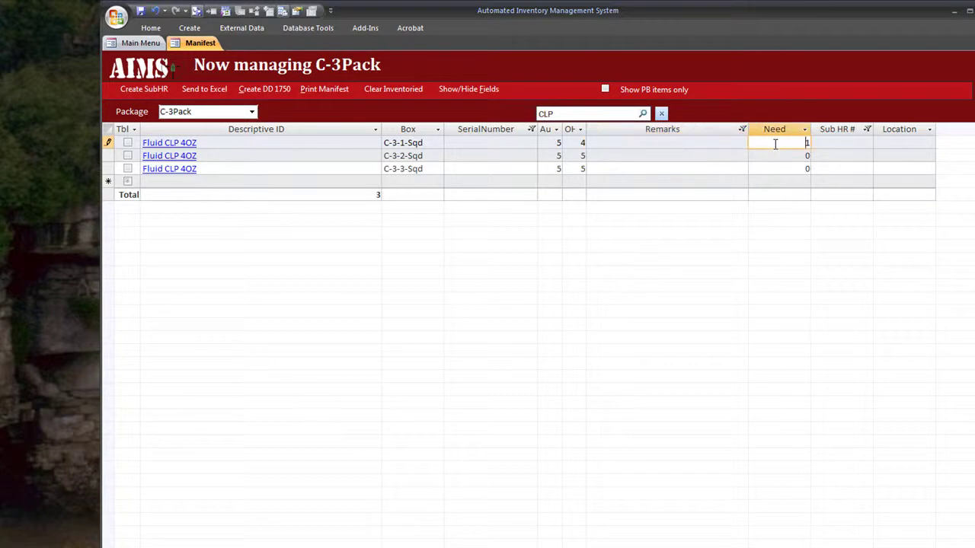
- Clear the CLP search and switch the manifest to all packages
click(661, 115)
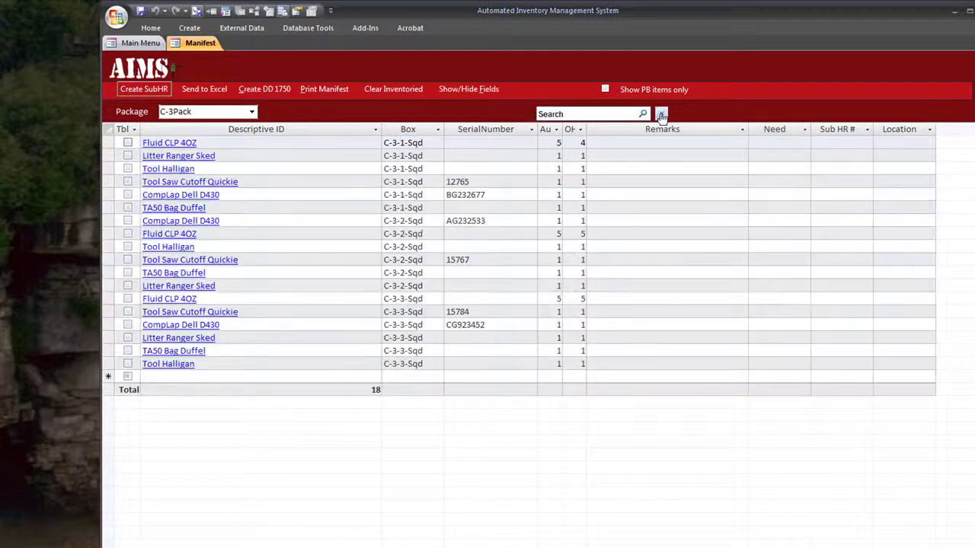
click(250, 112)
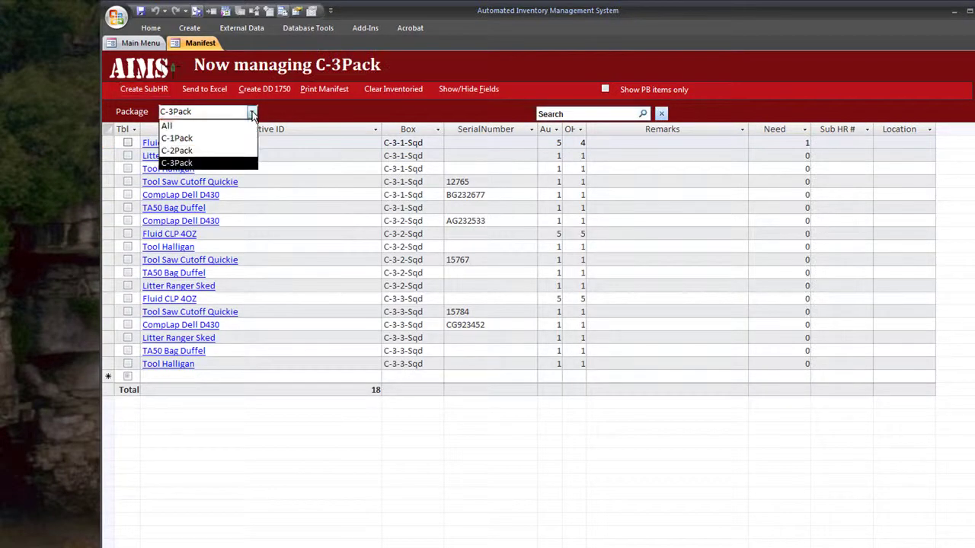
click(245, 127)
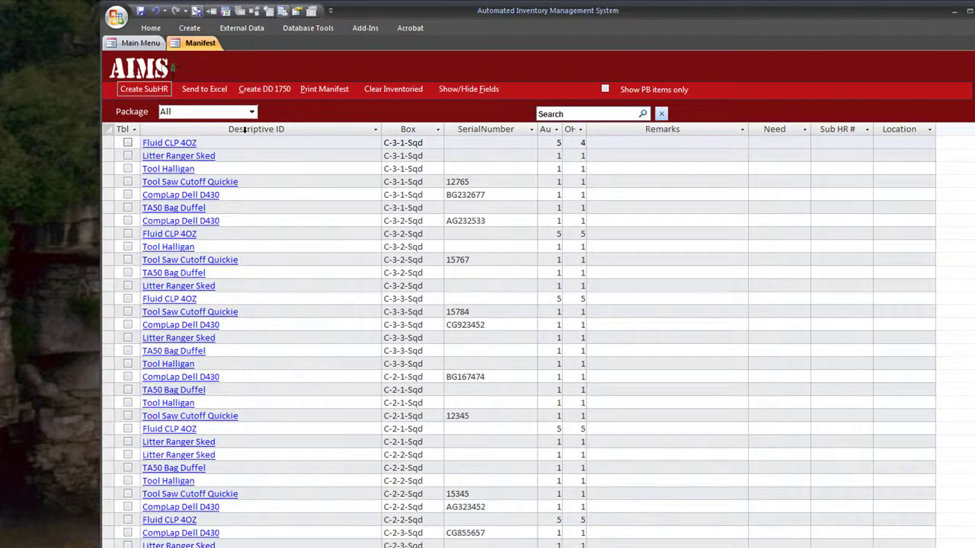
- Show only the PB items in the manifest and limit them to the C-1Pack package
click(605, 90)
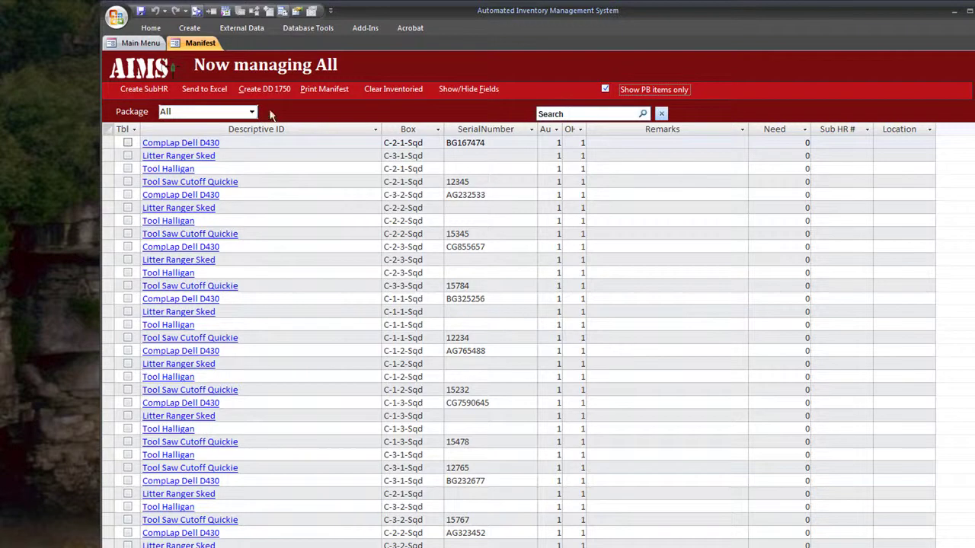
click(252, 112)
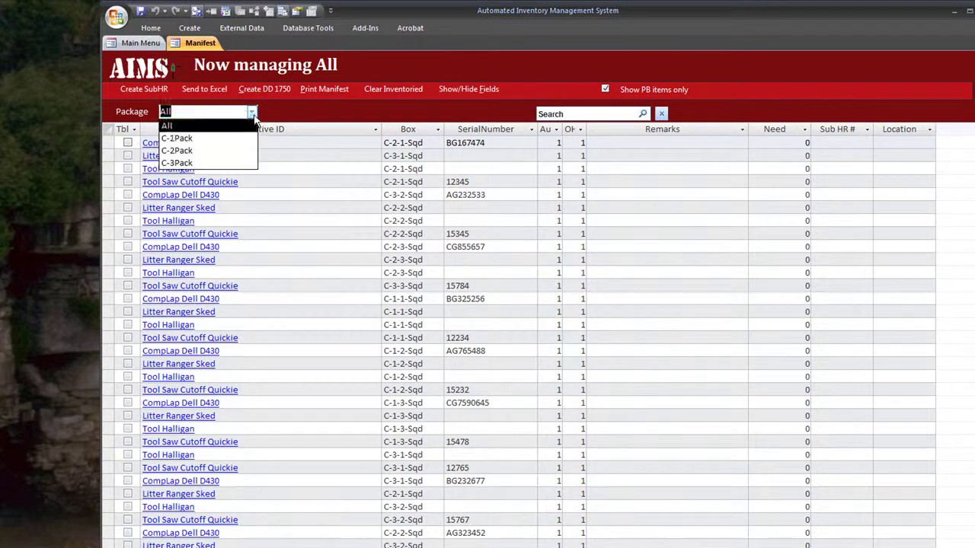
click(236, 139)
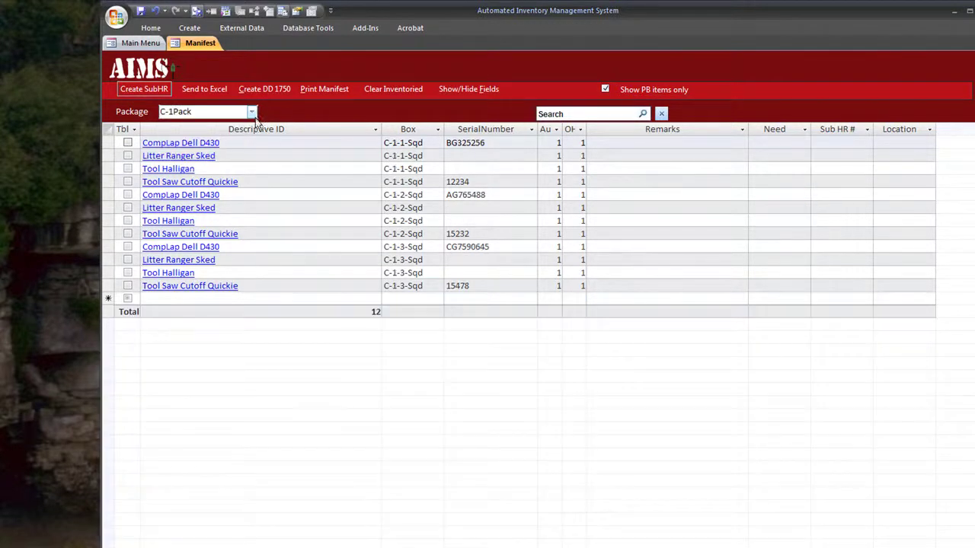
- Turn off the PB-items-only filter and switch the manifest to the C-3Pack package
click(605, 89)
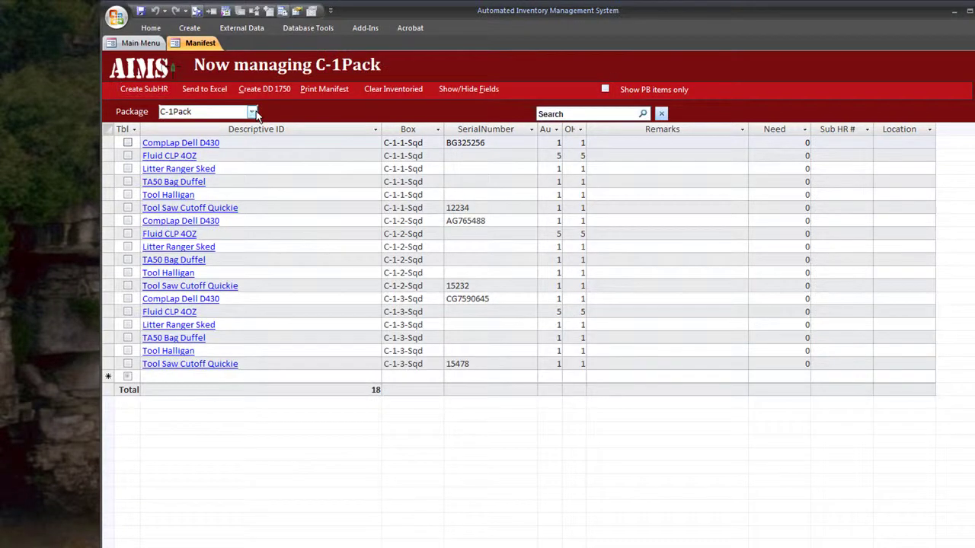
click(251, 112)
click(245, 162)
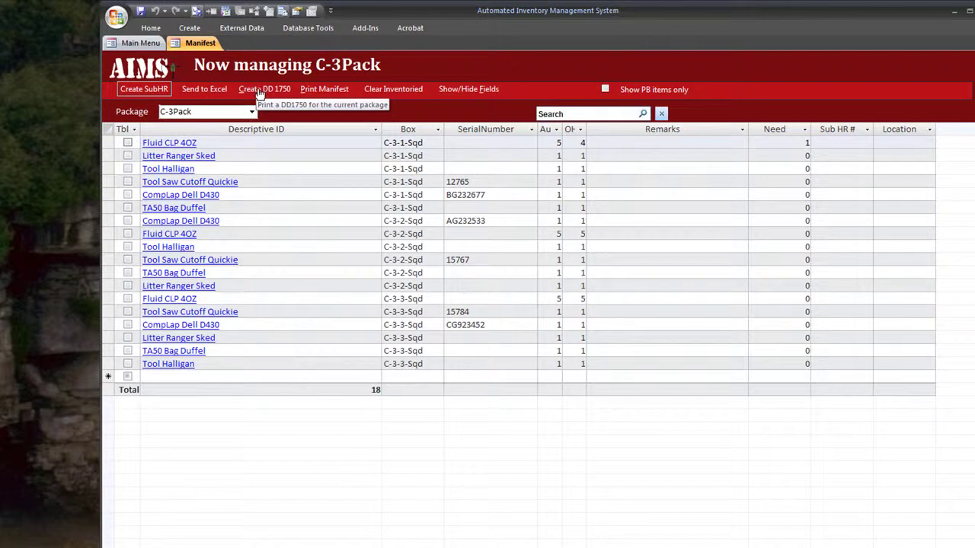
- Create a DD 1750 packing list for C-3Pack, entering the packer's name and the title Tutorial Guide
click(259, 91)
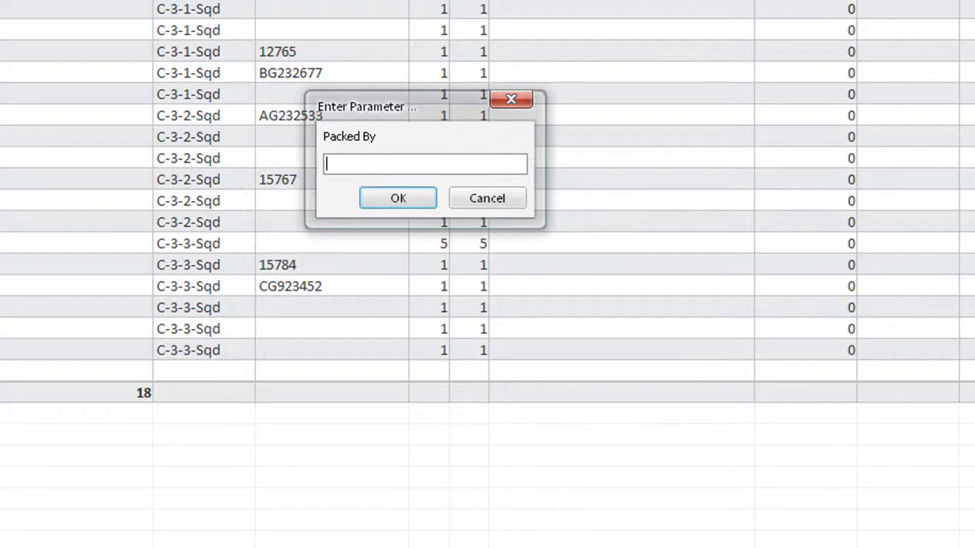
text(Josh)
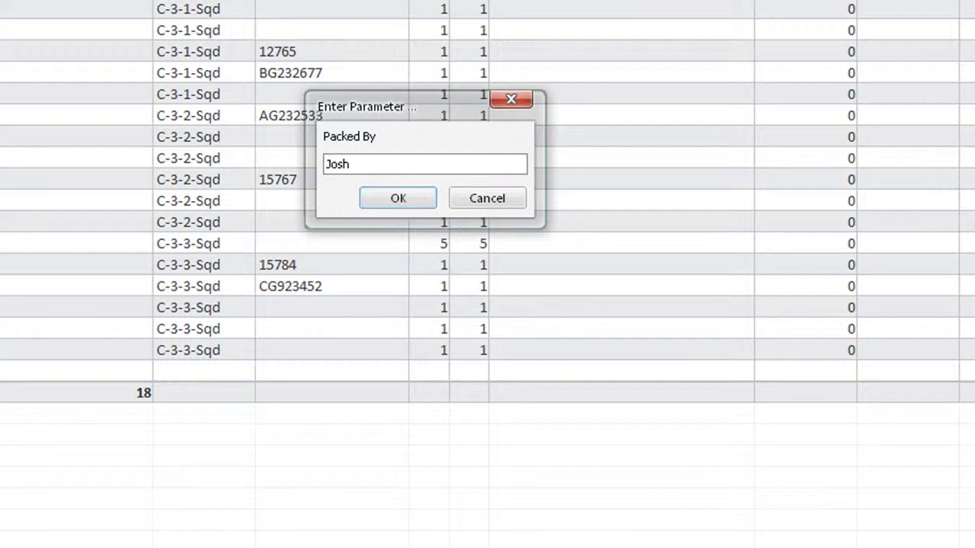
click(407, 204)
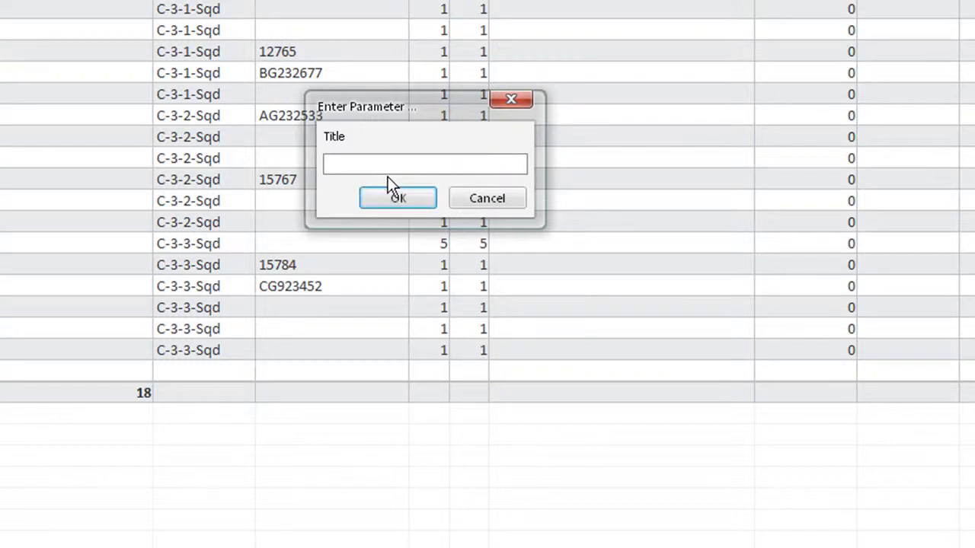
text(Tutorial Guide)
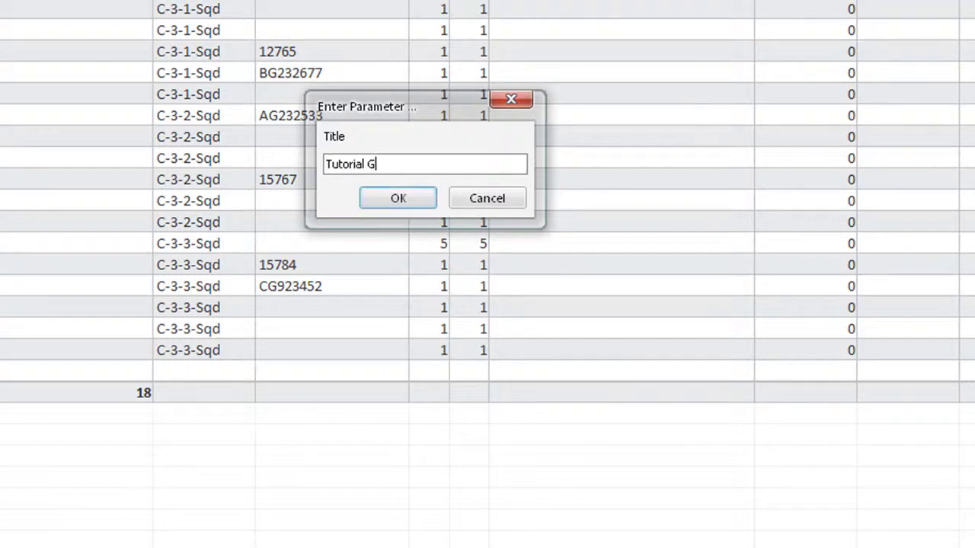
click(390, 196)
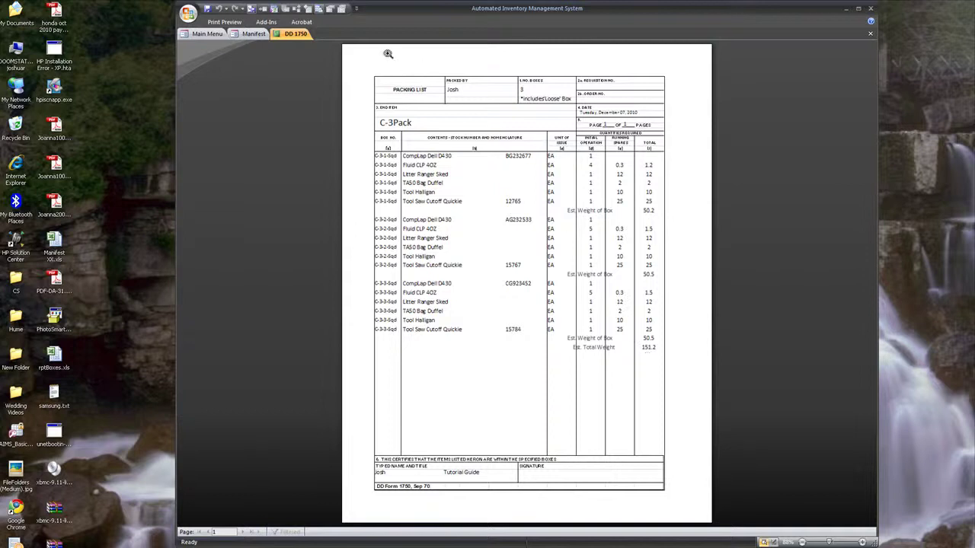
- Close the DD 1750 packing list, open the print preview of the C-3Pack manifest and close it
right_click(300, 35)
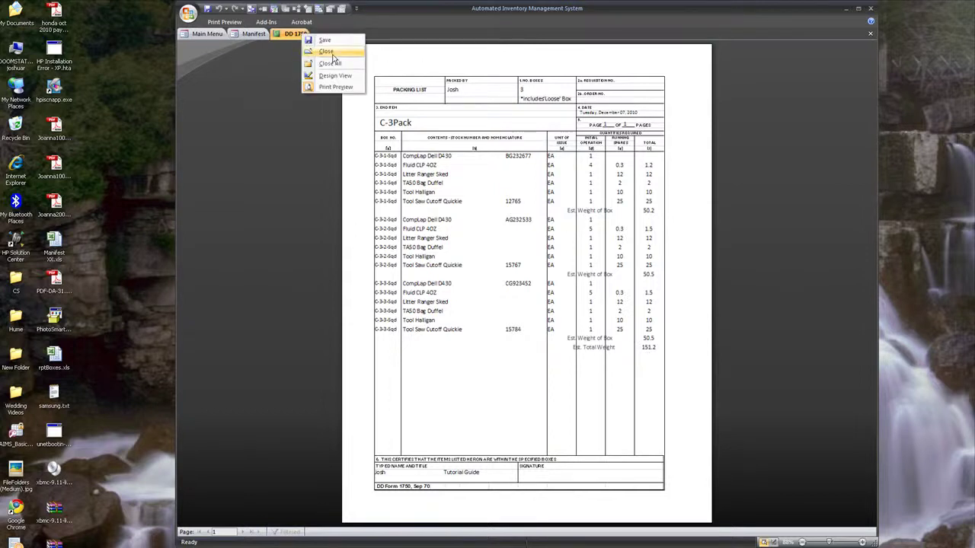
click(325, 51)
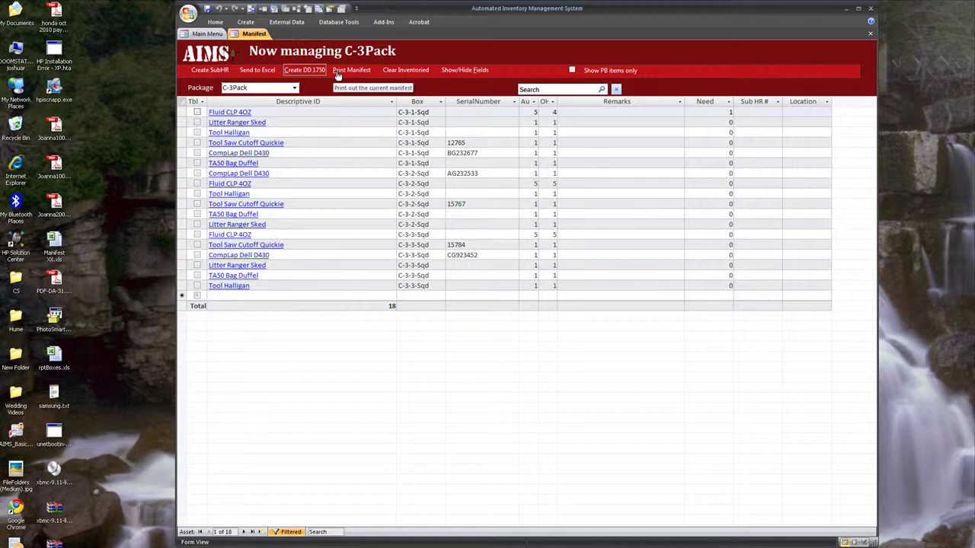
click(335, 71)
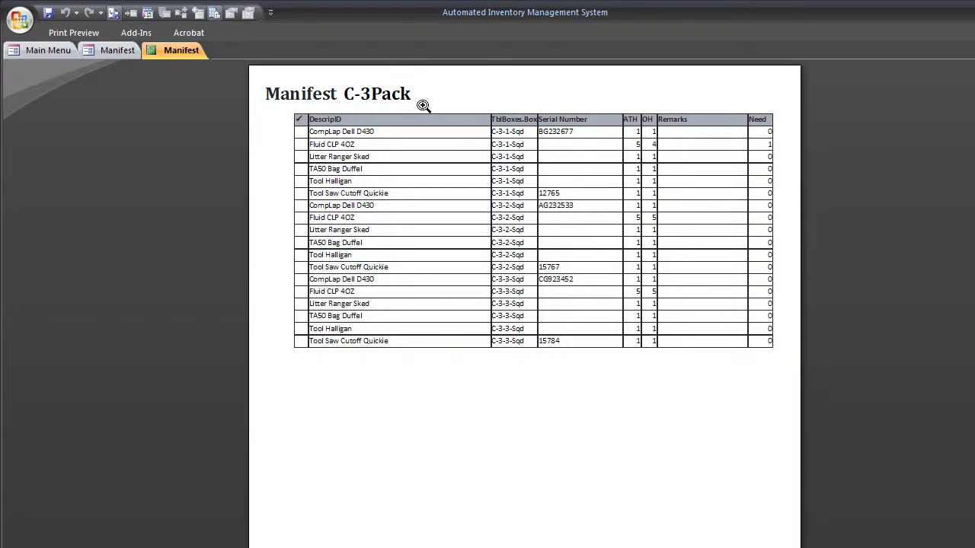
right_click(180, 52)
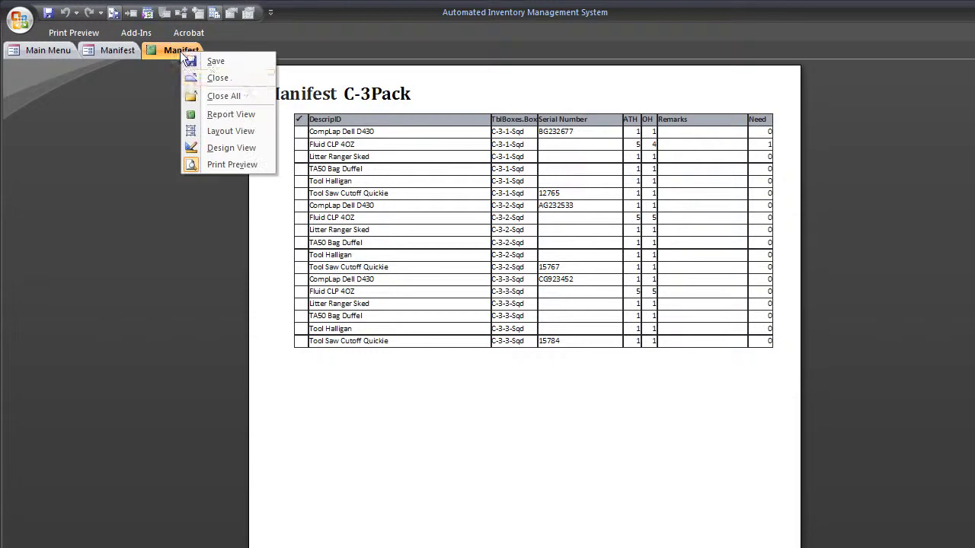
click(216, 79)
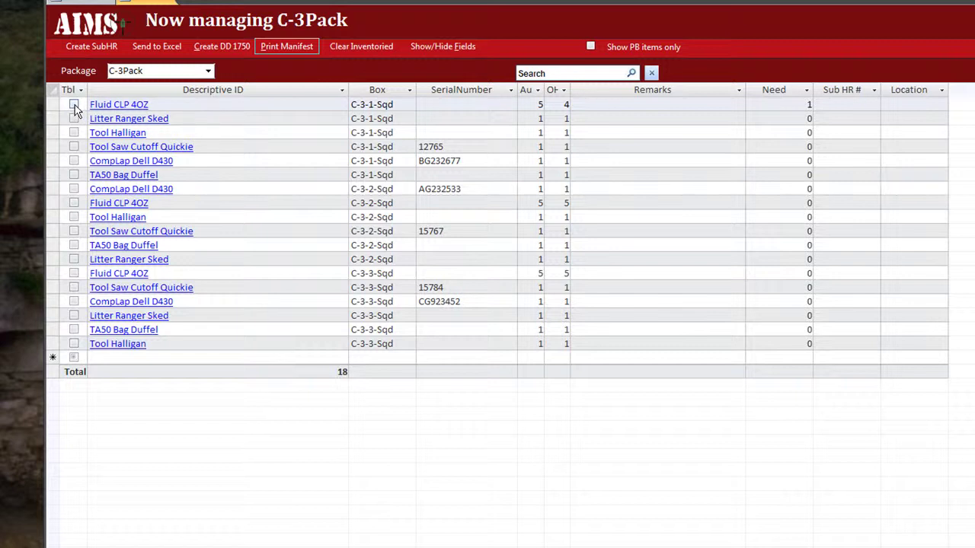
- Tick the first five C-3Pack items as inventoried and clear all inventoried marks
click(74, 105)
click(75, 119)
click(74, 133)
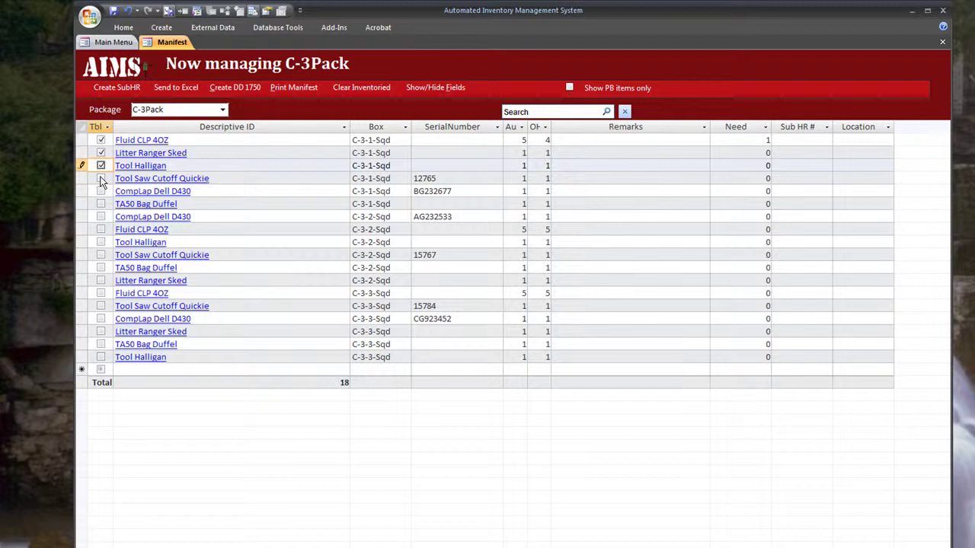
click(101, 179)
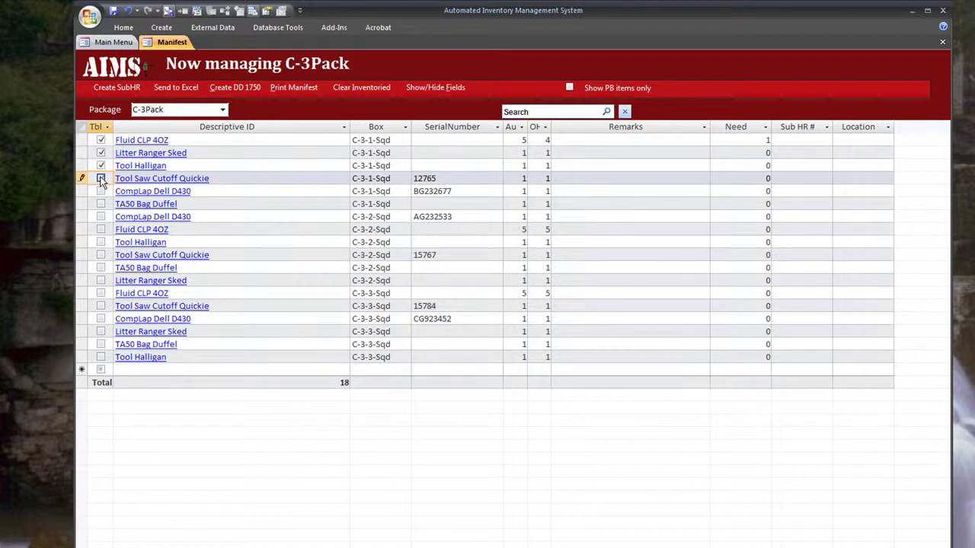
click(101, 179)
click(102, 192)
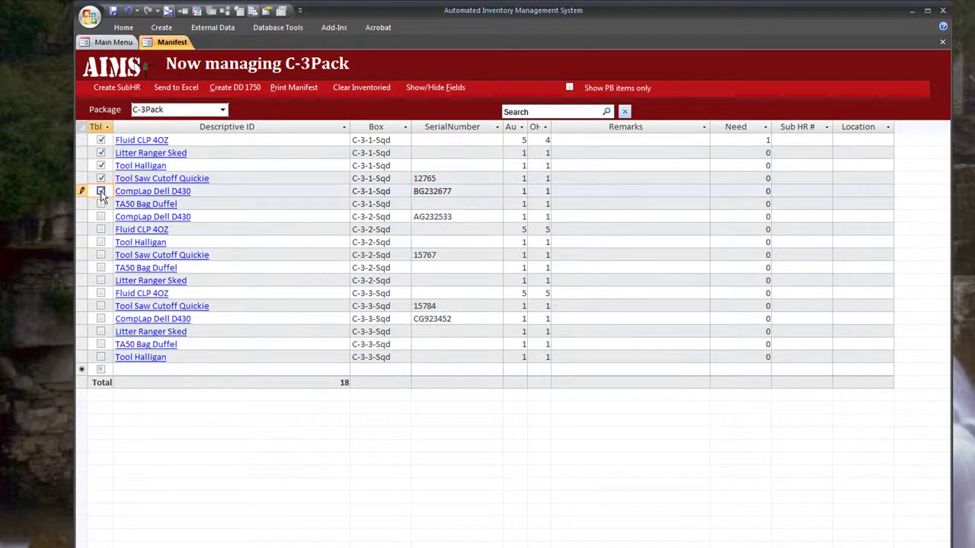
click(354, 90)
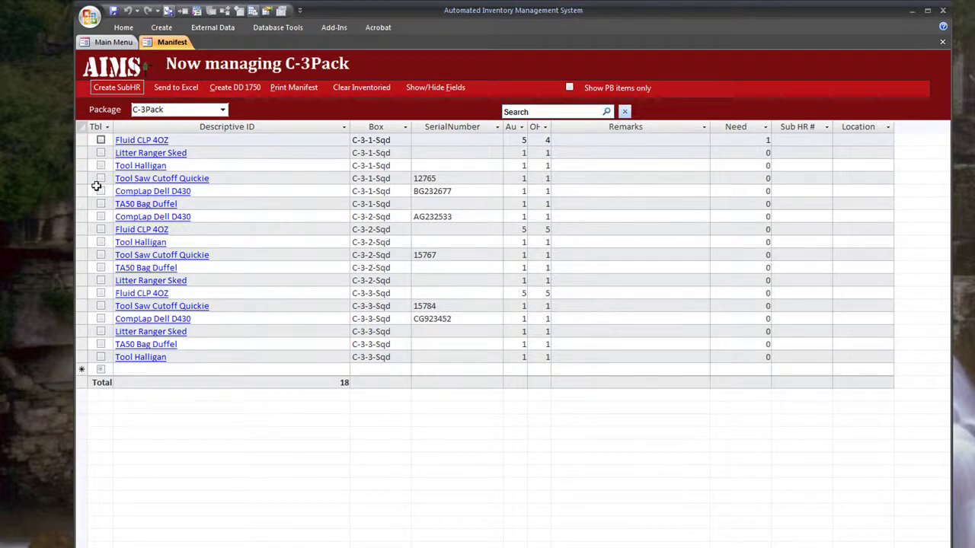
- Set the on-hand quantity of Fluid CLP 4OZ in box C-3-1-Sqd to 5
double_click(554, 140)
text(5)
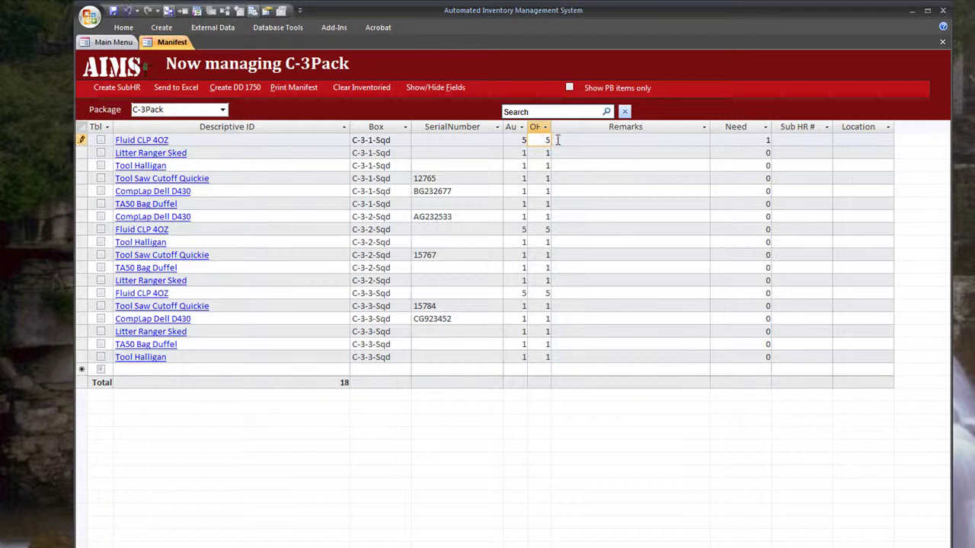
key(Tab)
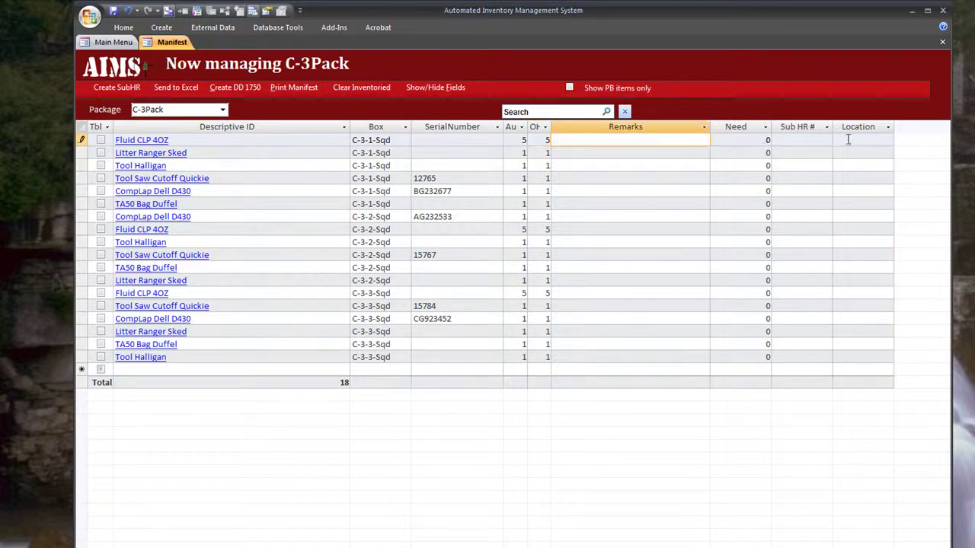
- View the item details of the Tool Halligan in box C-3-1-Sqd and close them
click(848, 141)
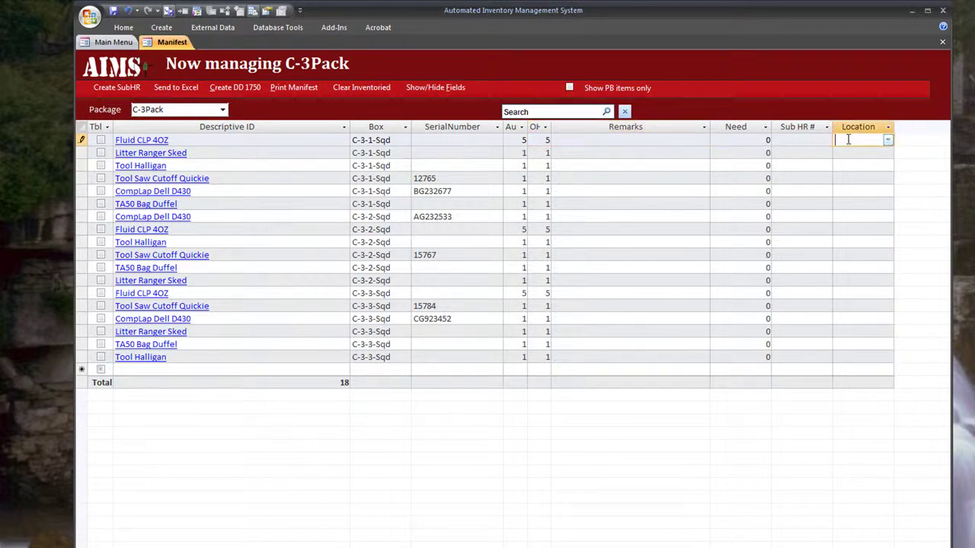
click(161, 166)
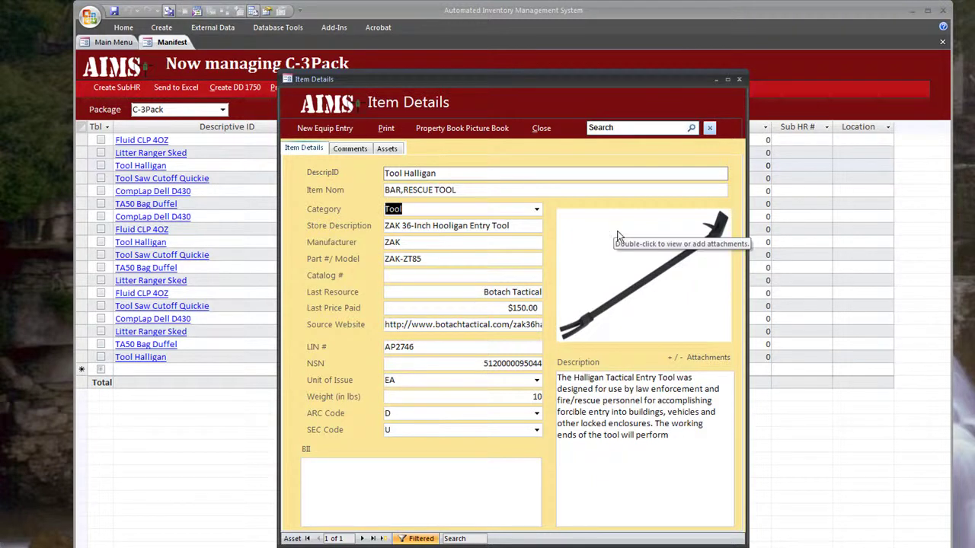
click(738, 79)
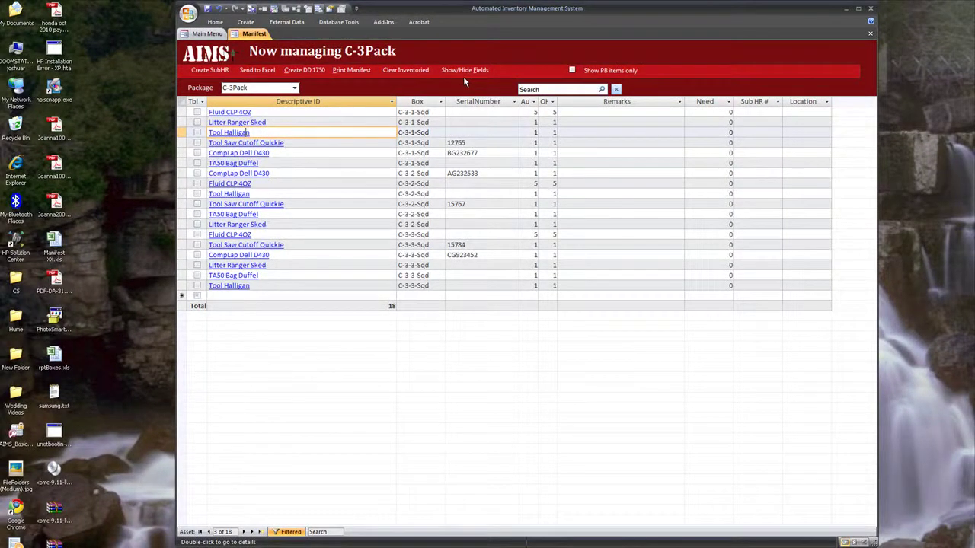
- Start a sub hand receipt, signing from the last listed SSG contact to the second listed SFC contact
click(219, 70)
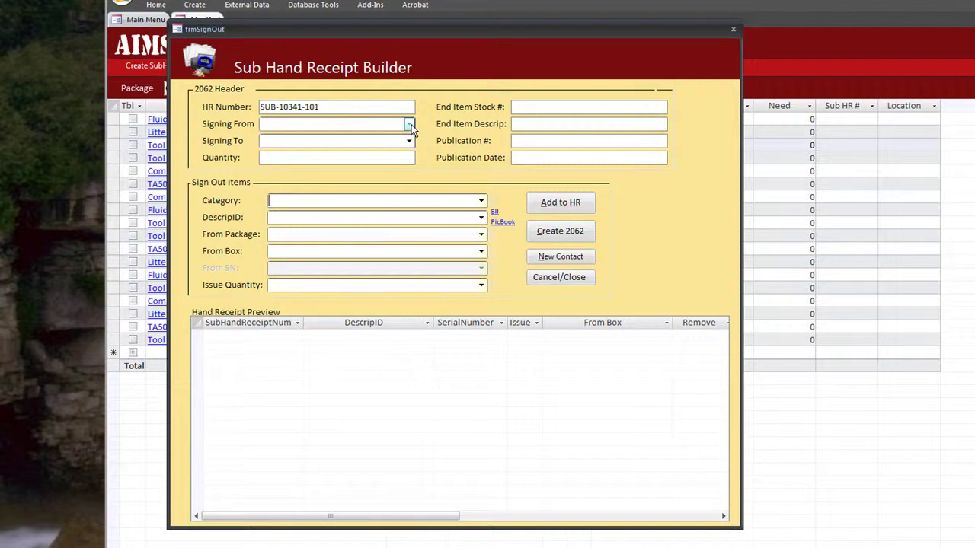
click(410, 126)
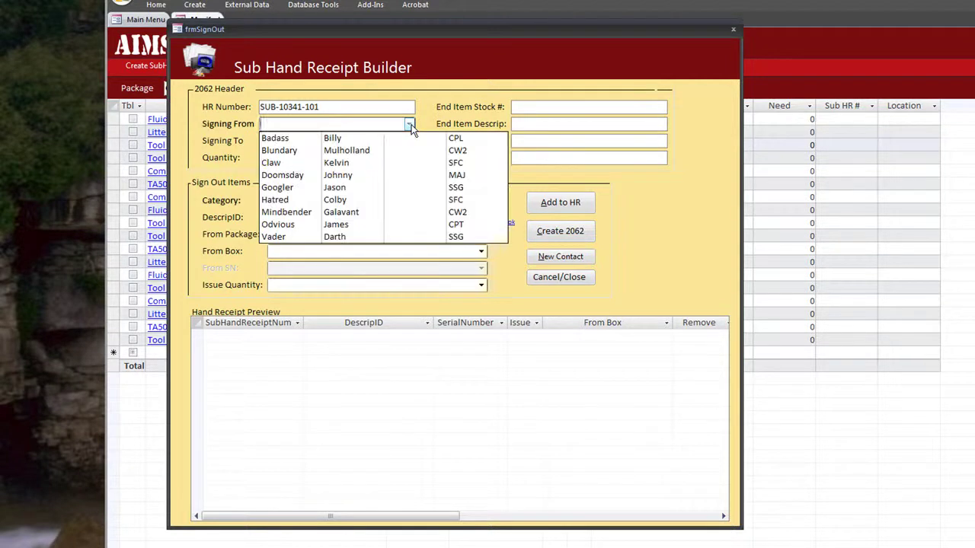
click(369, 237)
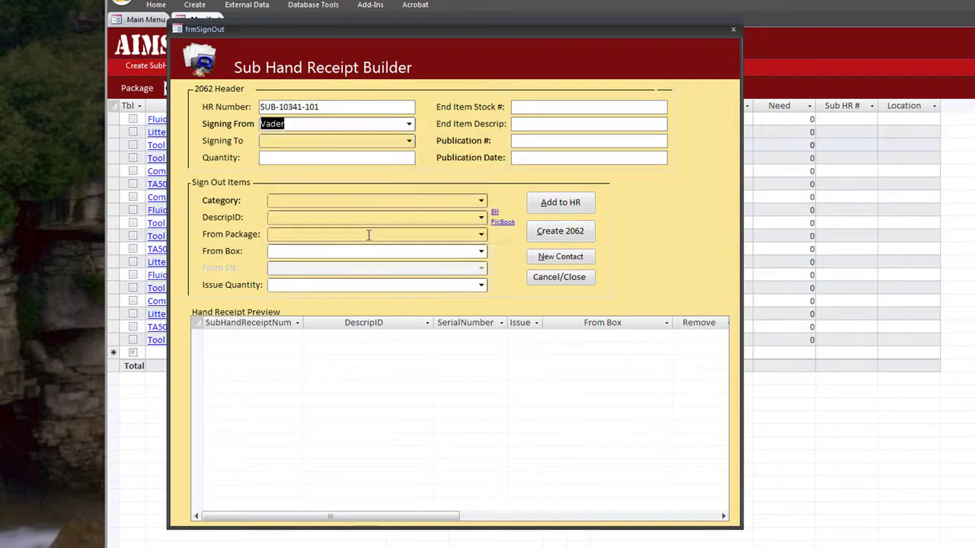
click(409, 142)
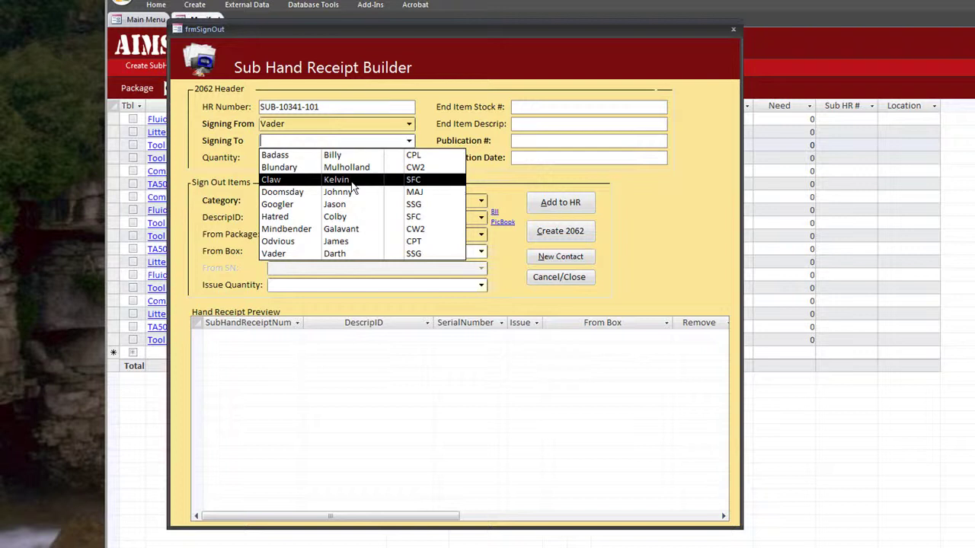
click(356, 220)
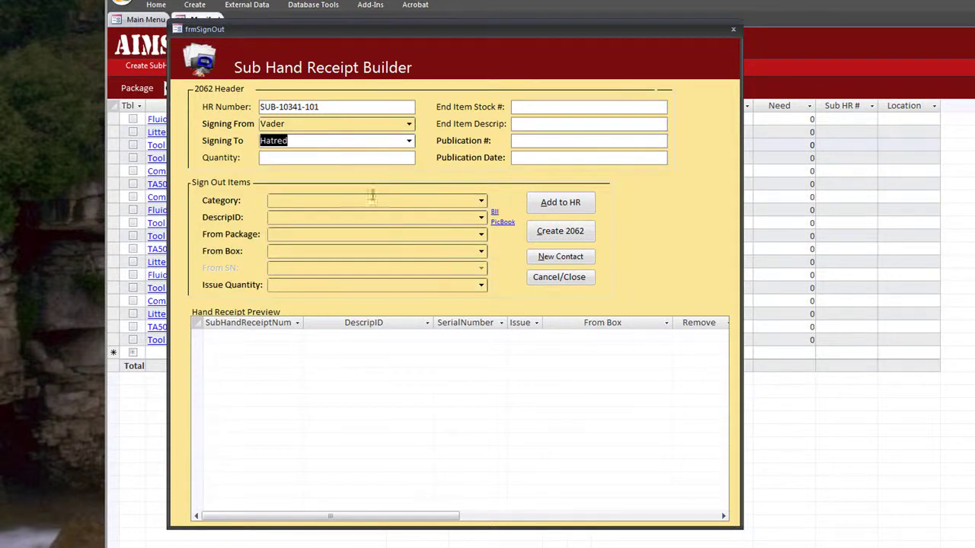
click(356, 156)
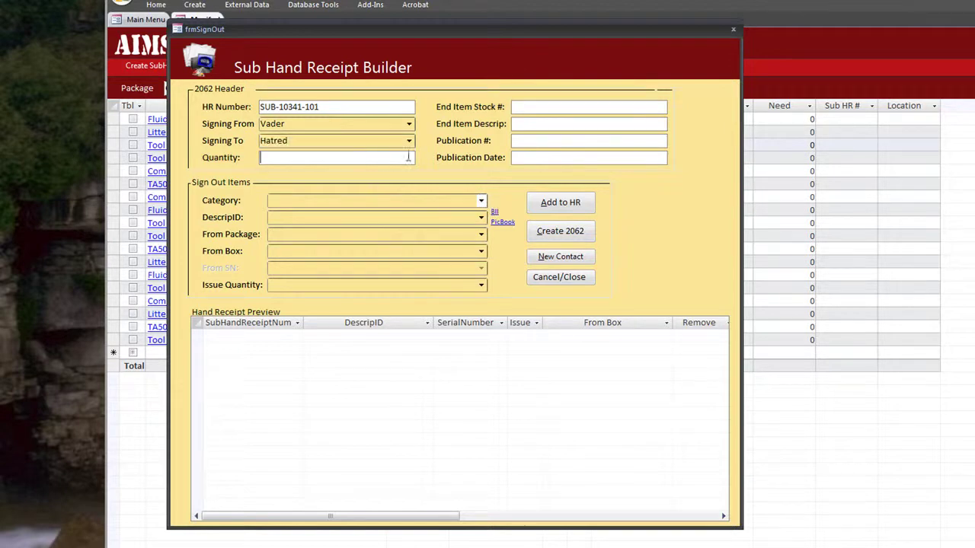
click(518, 123)
click(524, 157)
- Add the CompLap Dell D430 with serial number BG232677 from C-3Pack, box C-3-1-Sqd, to the hand receipt
click(481, 201)
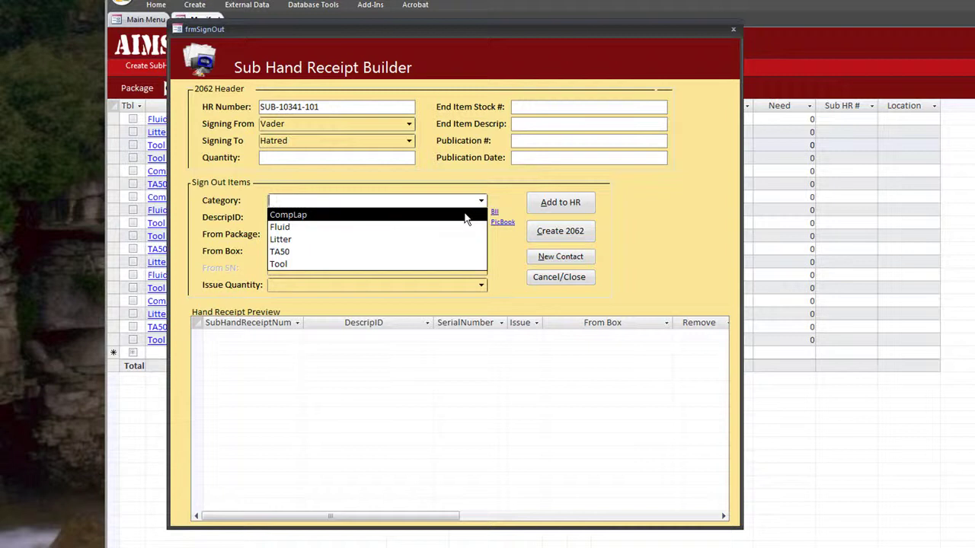
click(467, 219)
click(481, 217)
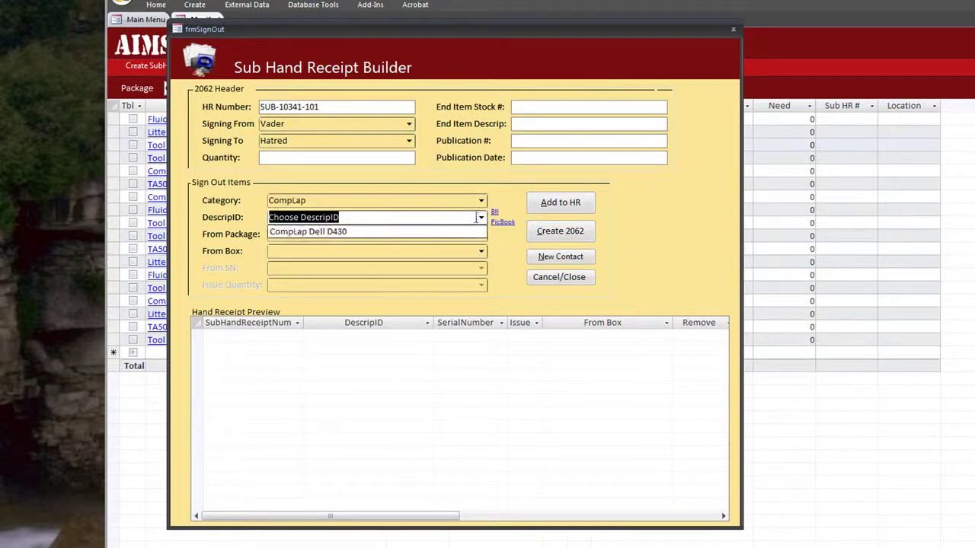
click(432, 233)
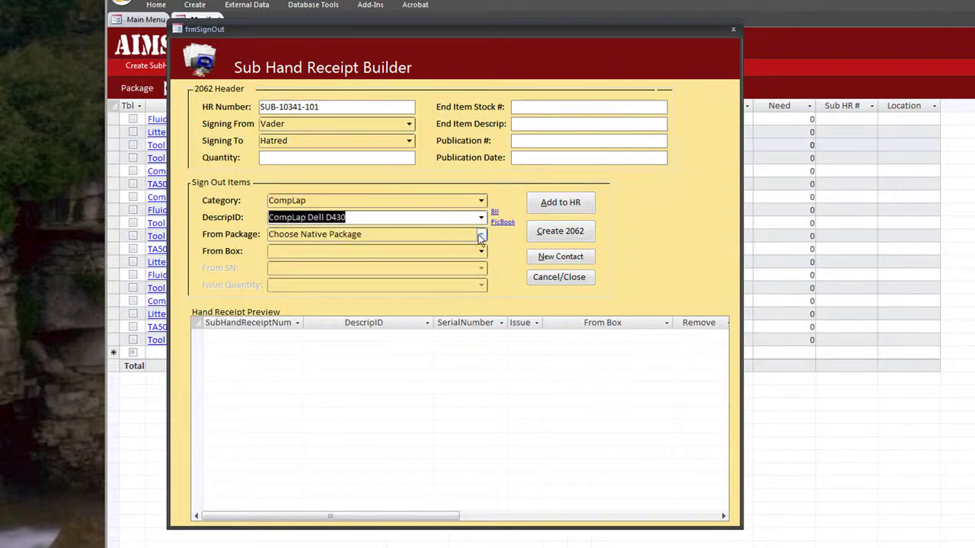
click(481, 236)
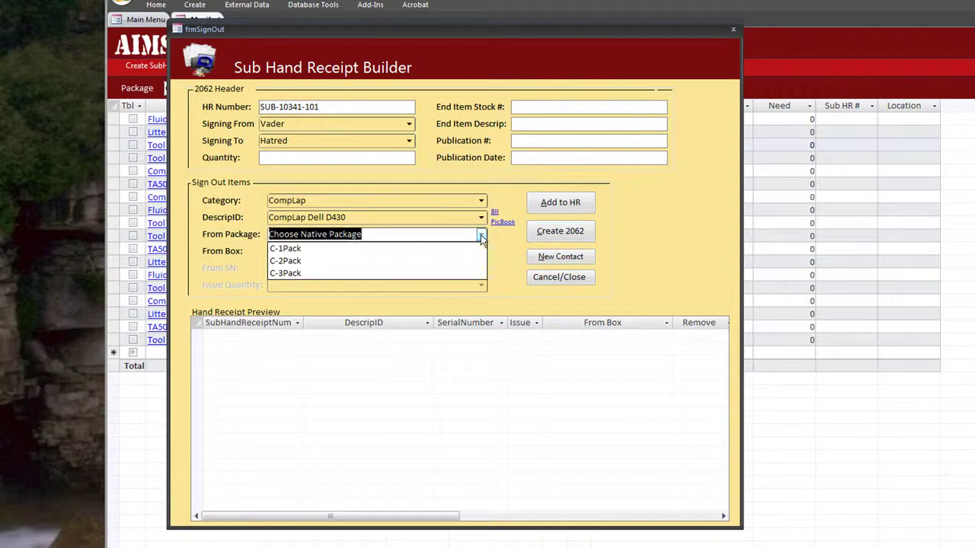
click(396, 276)
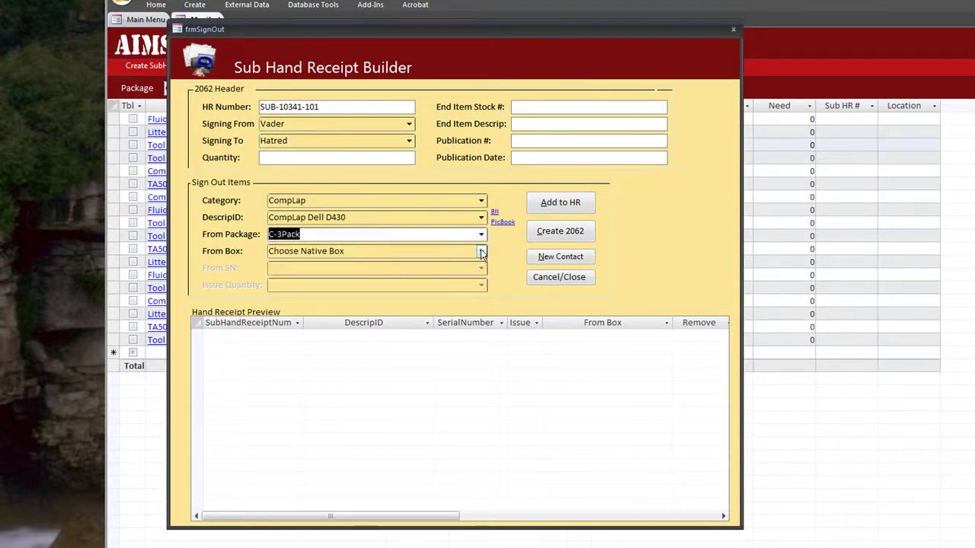
click(481, 253)
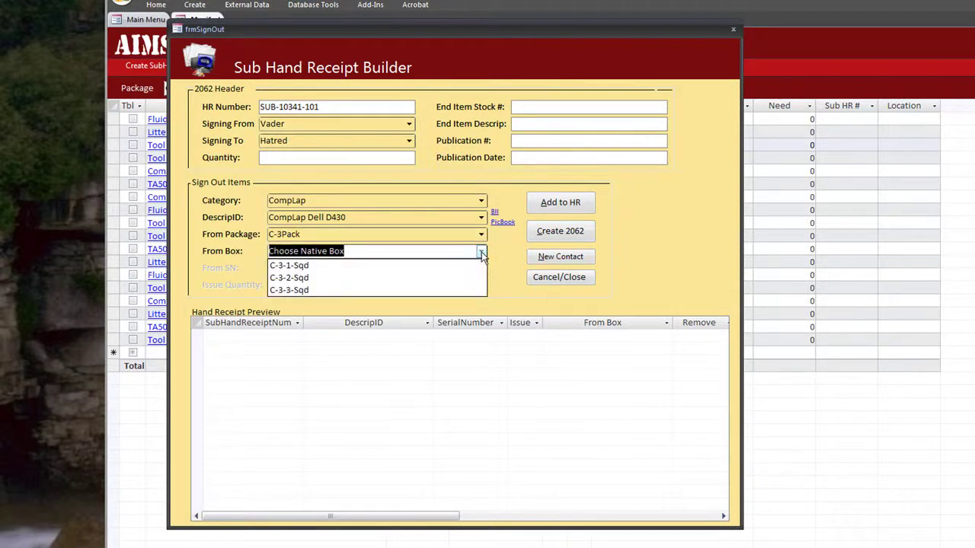
click(396, 266)
click(481, 268)
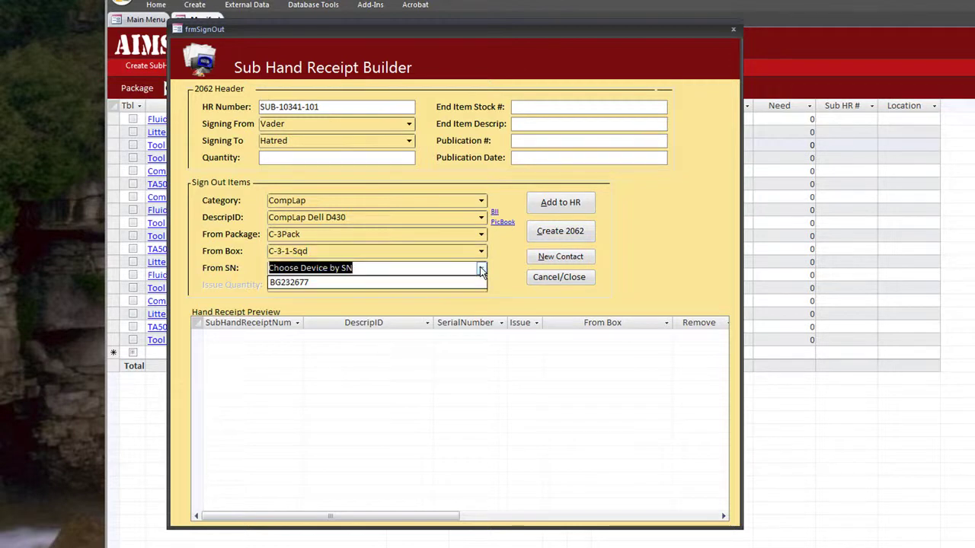
click(457, 283)
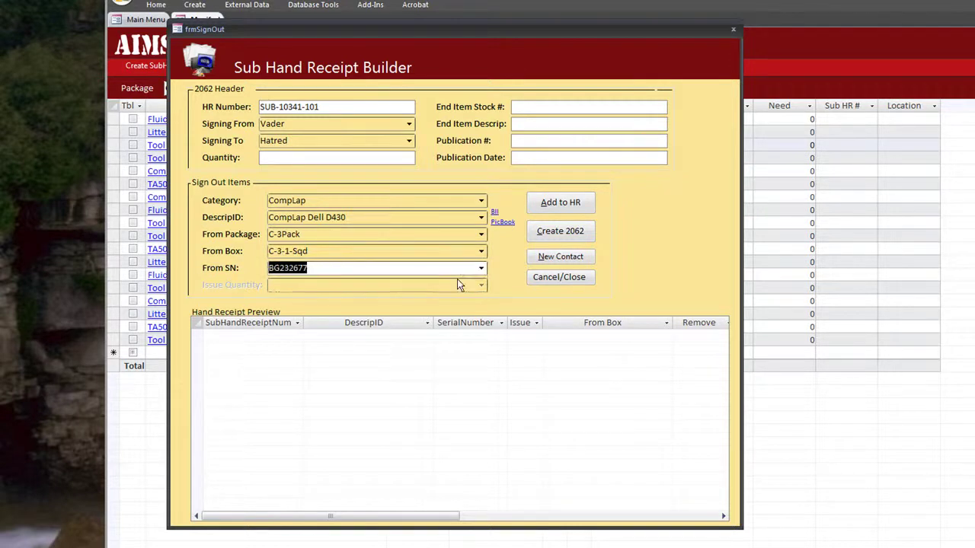
click(544, 202)
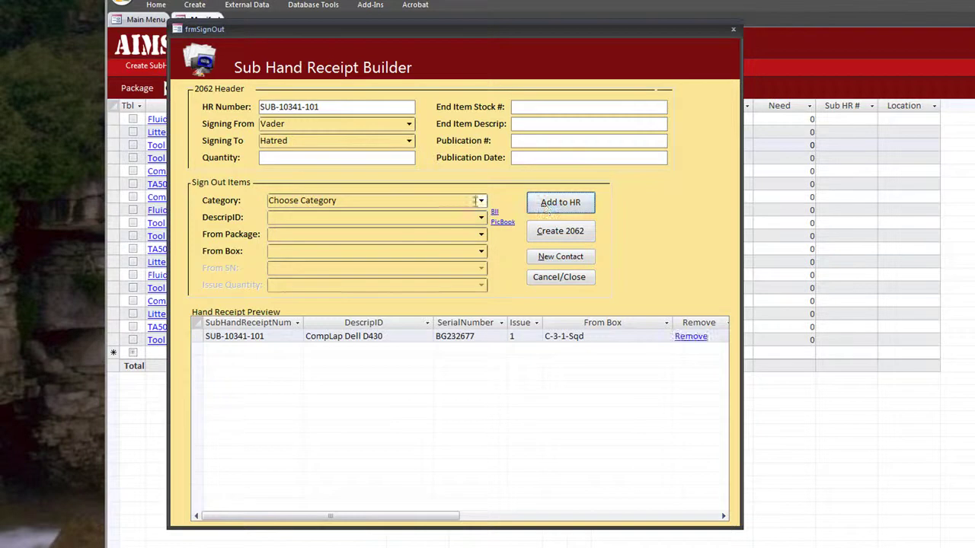
- Add one Tool Halligan from C-3Pack, box C-3-1-Sqd, to the hand receipt
click(480, 201)
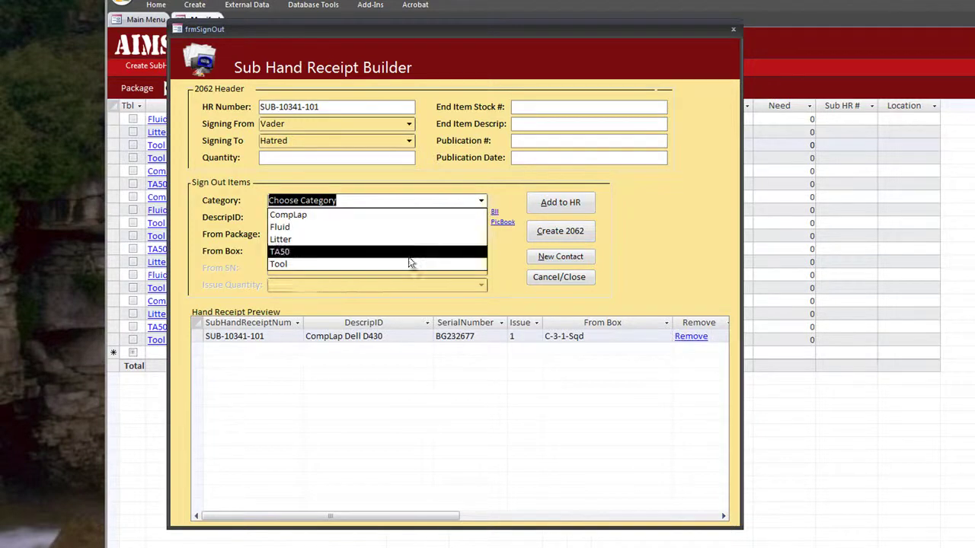
click(409, 264)
click(480, 217)
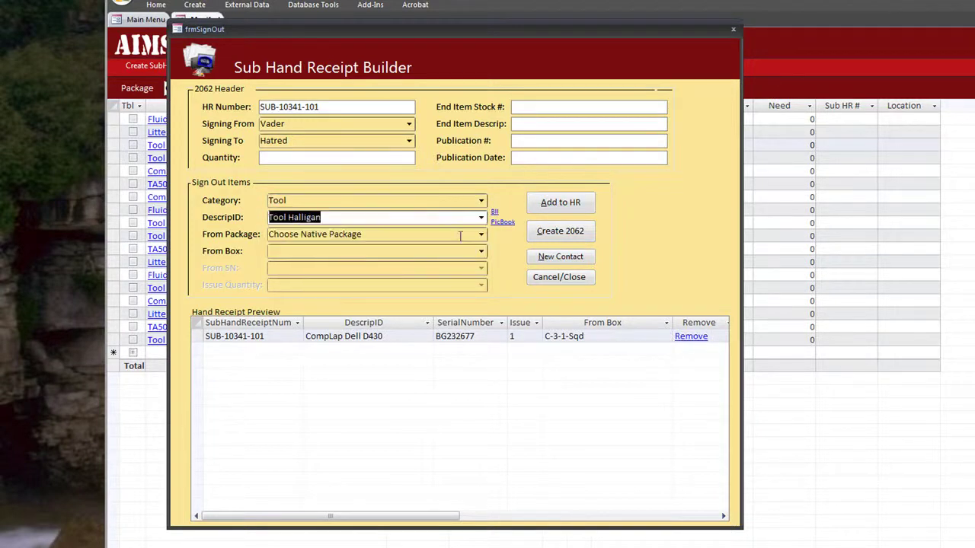
click(481, 238)
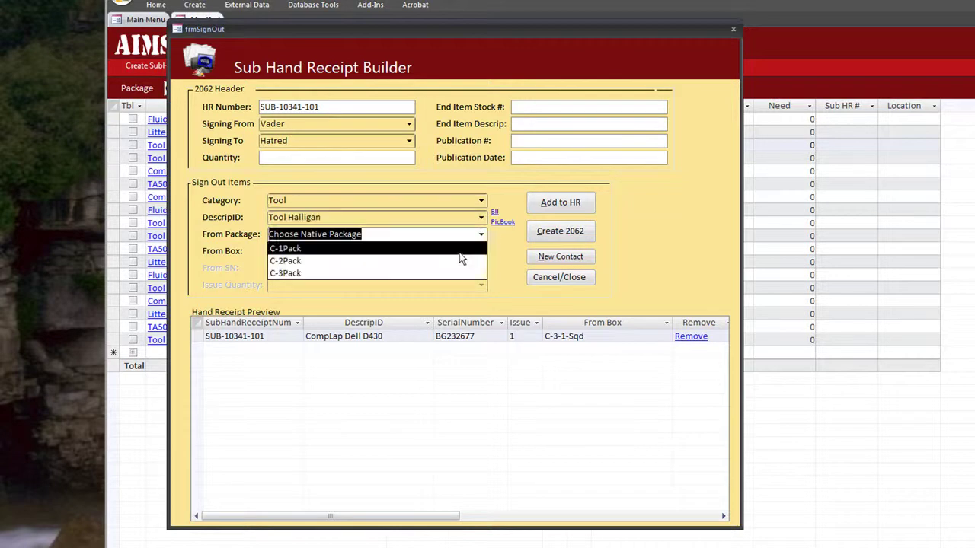
click(461, 276)
click(482, 252)
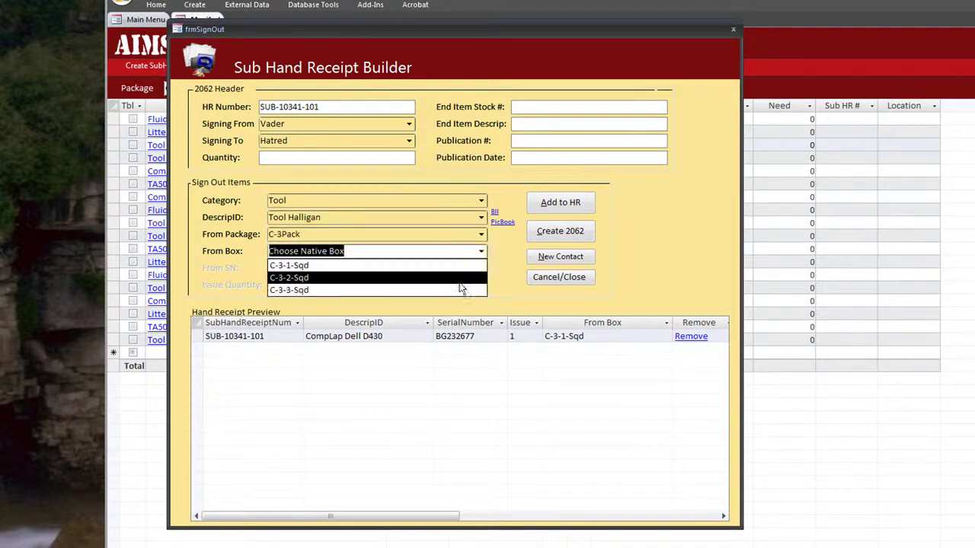
click(463, 287)
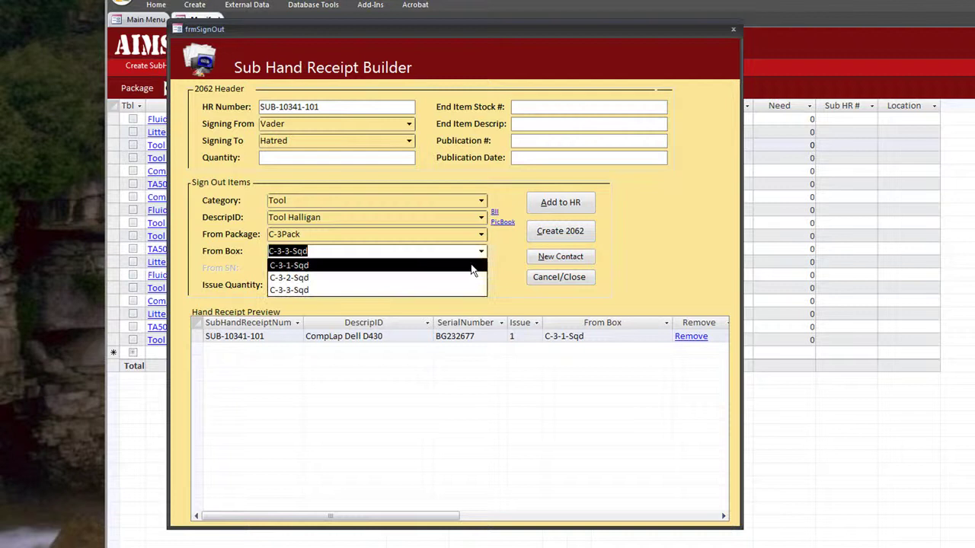
click(472, 265)
click(480, 285)
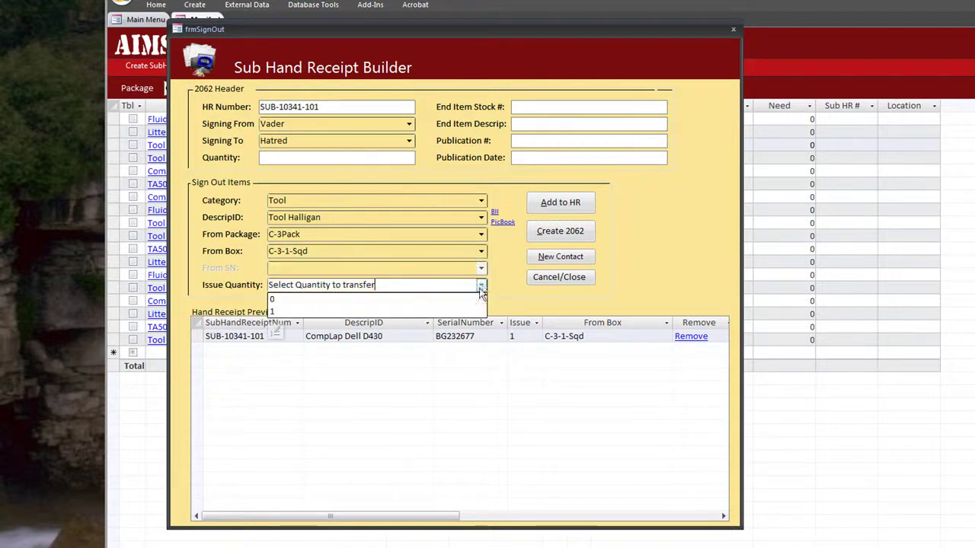
click(461, 311)
click(551, 207)
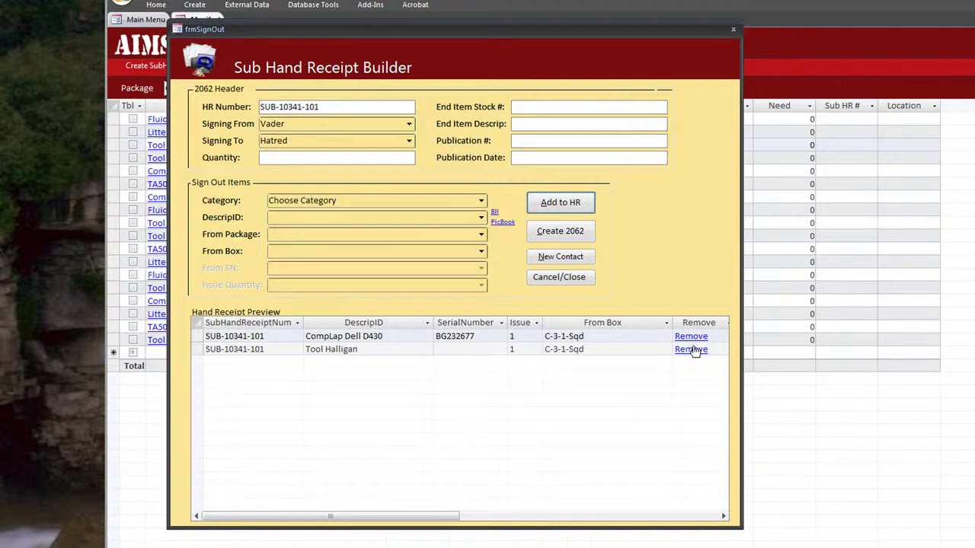
- Create the 2062 form for the hand receipt and close its print preview
click(579, 241)
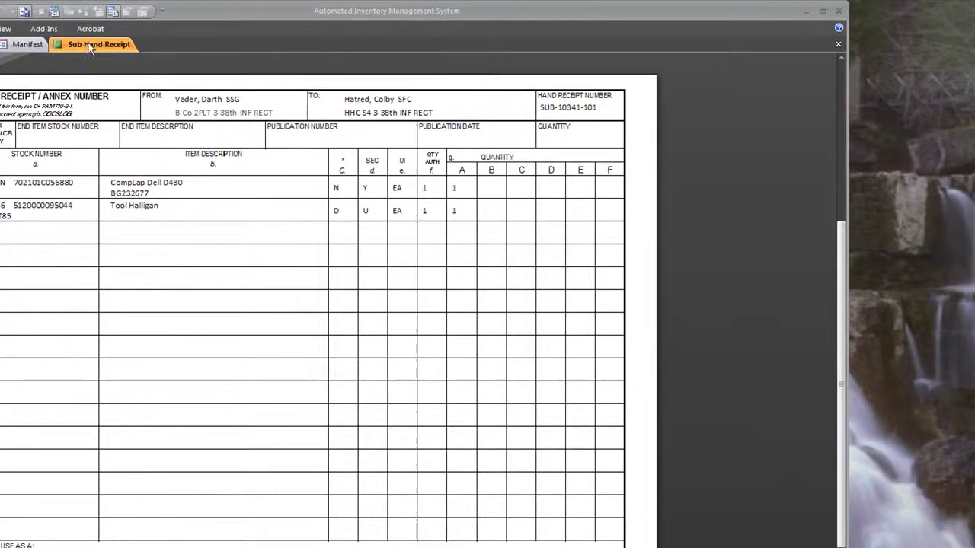
right_click(87, 44)
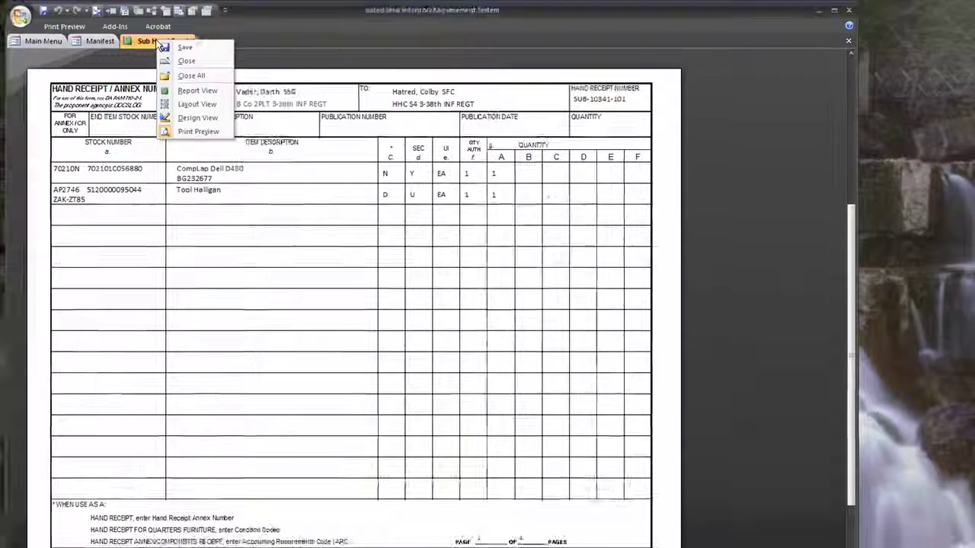
click(186, 61)
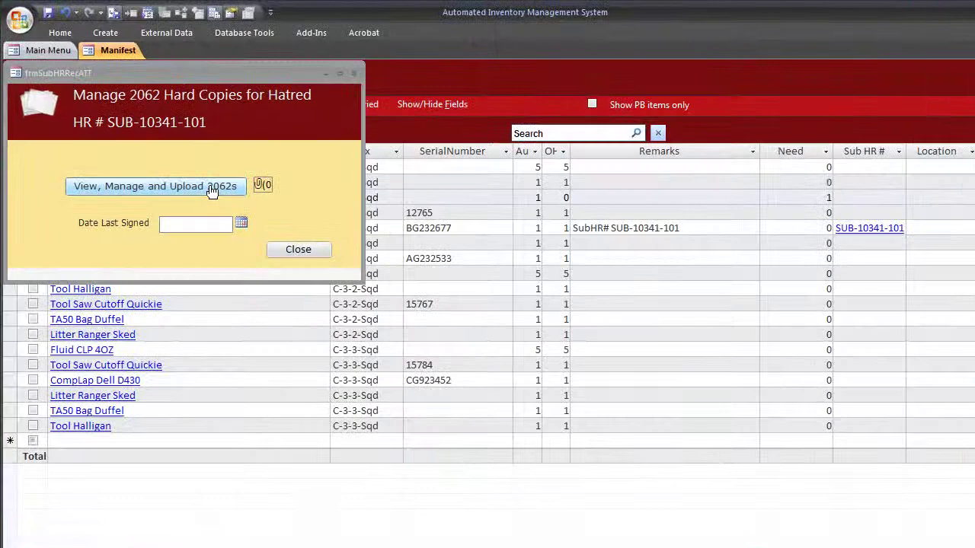
- Attach Sub Hand Receipt.pdf from the Desktop as a 2062 hard copy of the hand receipt
click(211, 190)
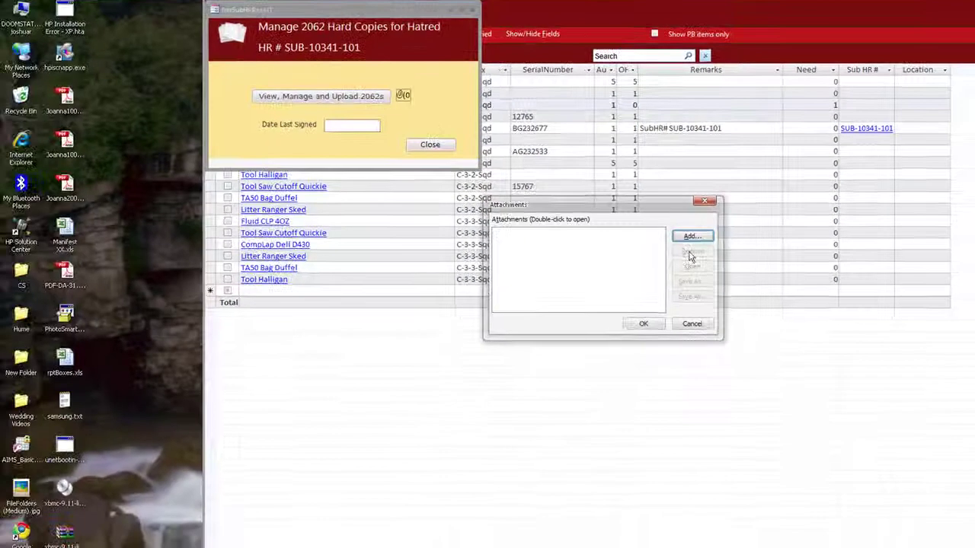
click(692, 237)
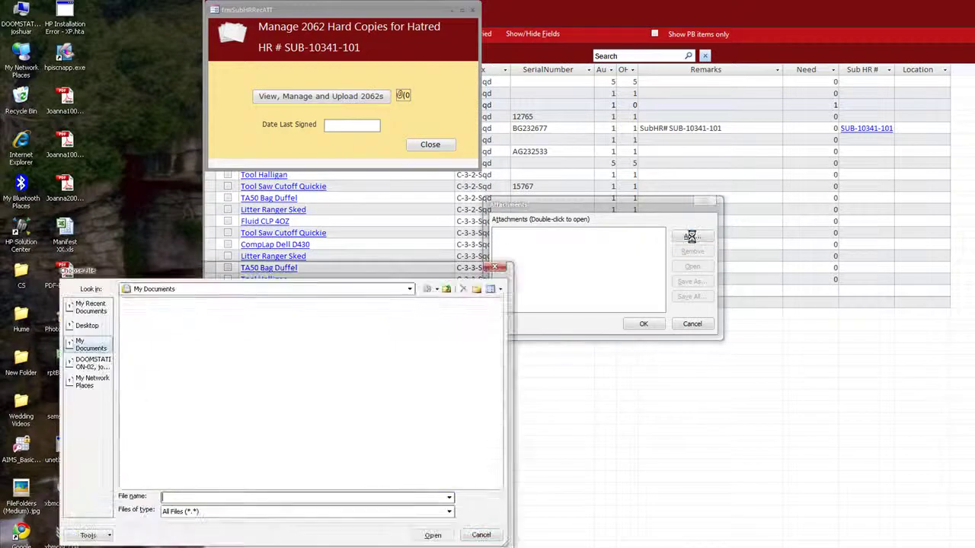
click(409, 289)
click(183, 301)
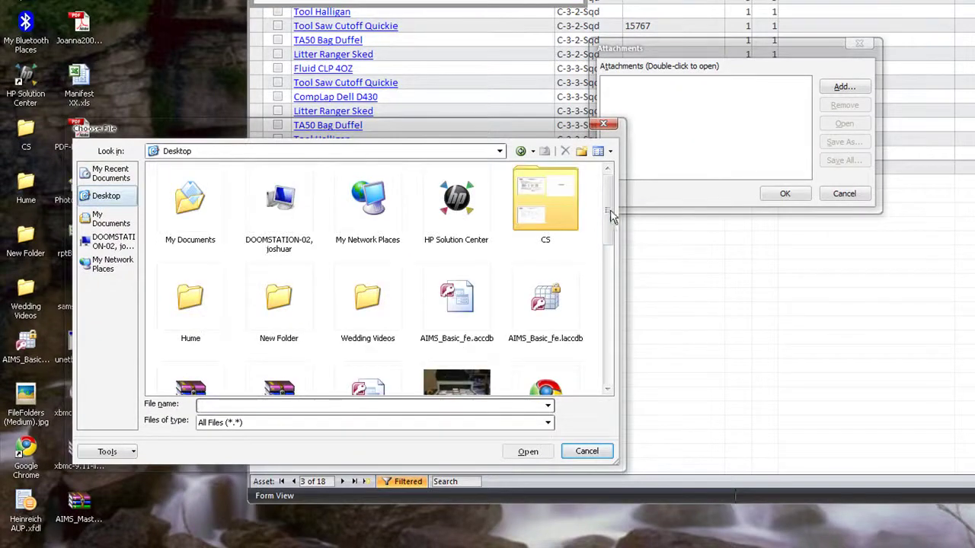
scroll(609, 213, down, 1)
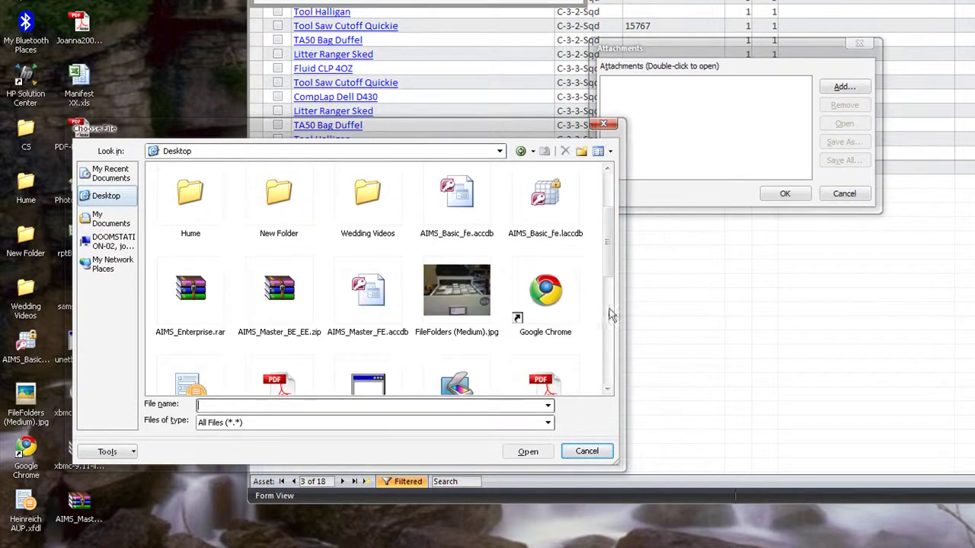
scroll(614, 274, down, 3)
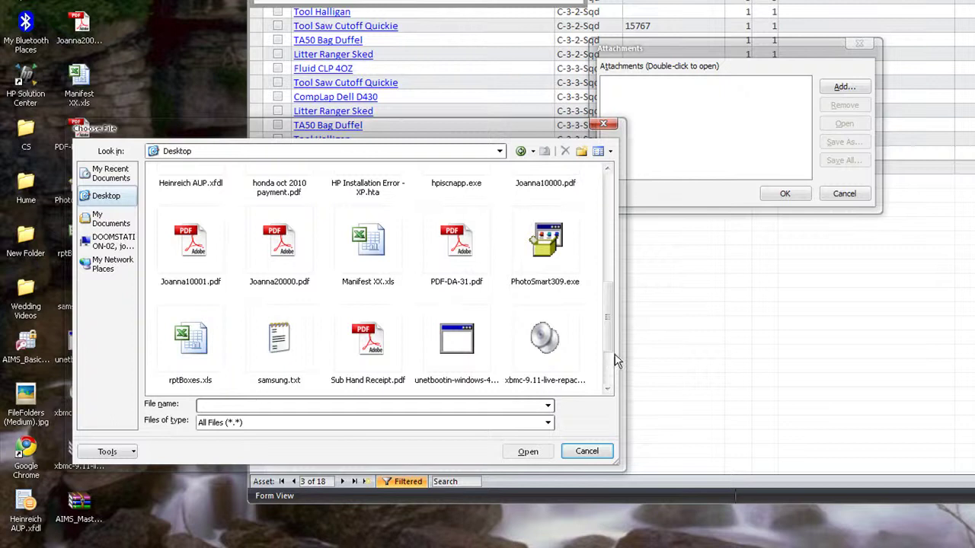
click(360, 364)
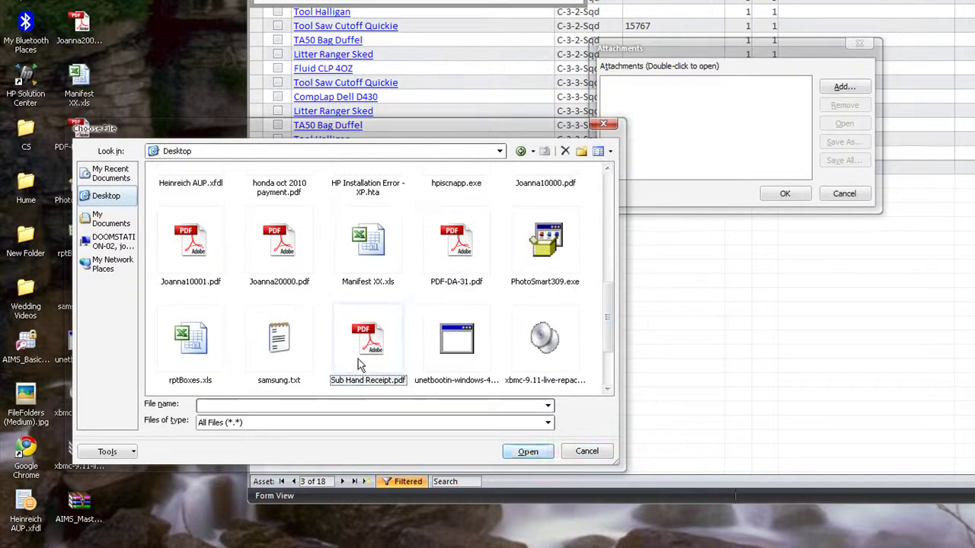
click(521, 457)
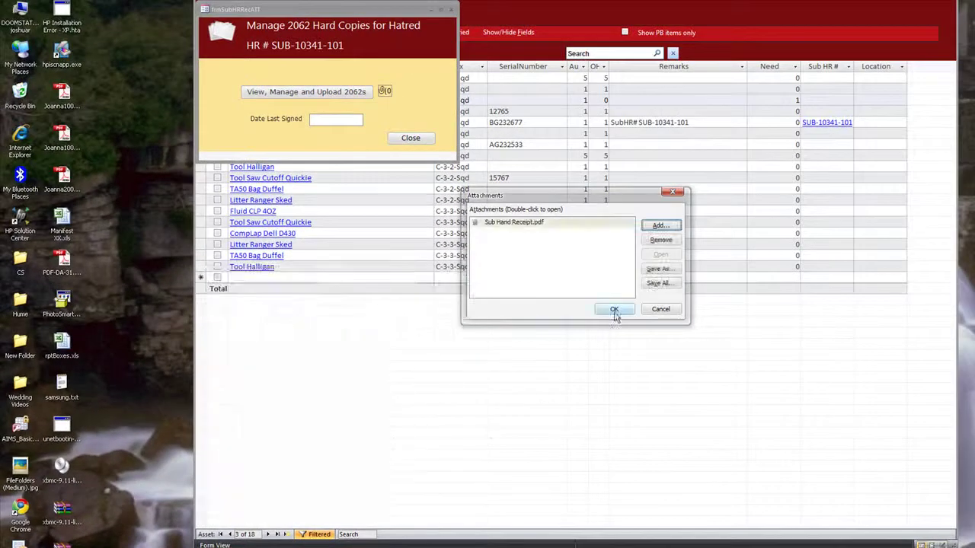
click(614, 311)
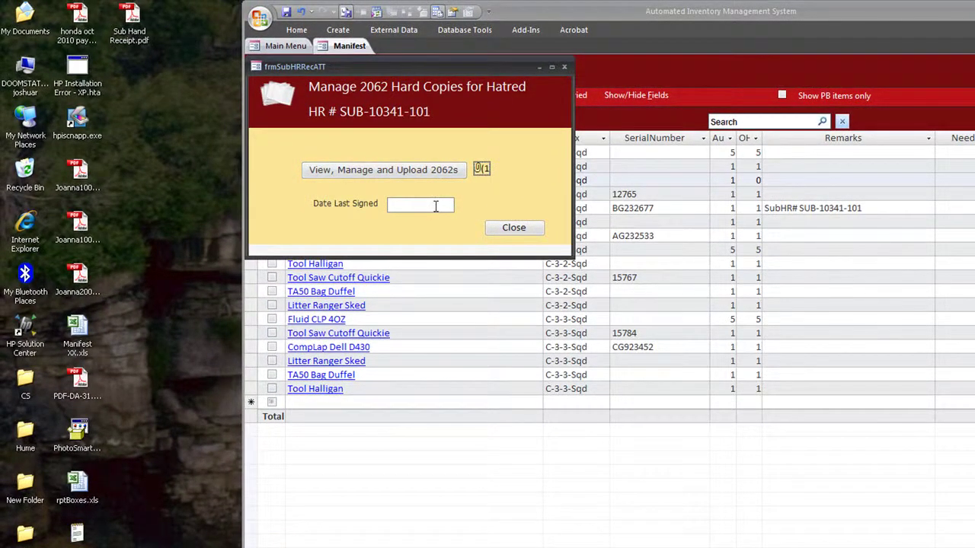
- Set the hand receipt's date last signed to April 1, 2010 and close the hard copies form
click(436, 206)
click(461, 205)
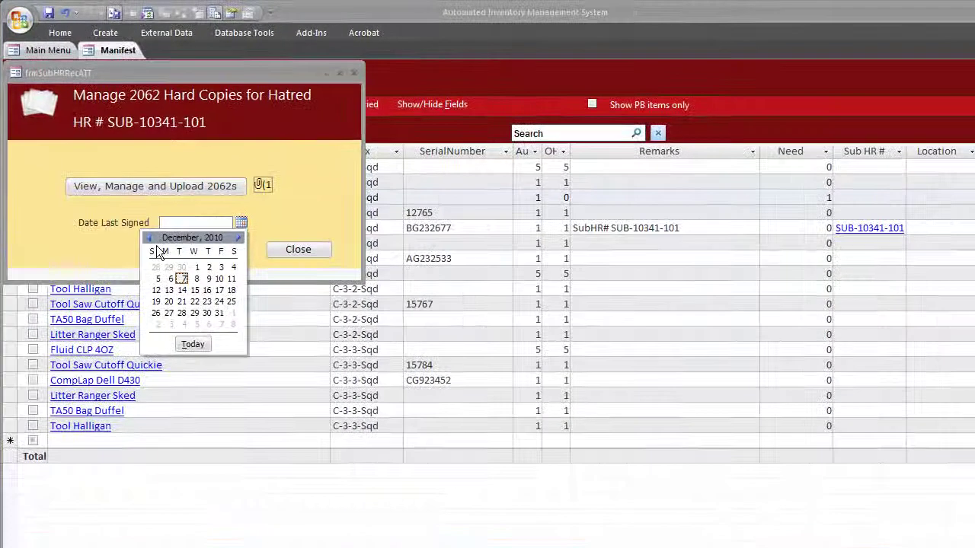
click(376, 217)
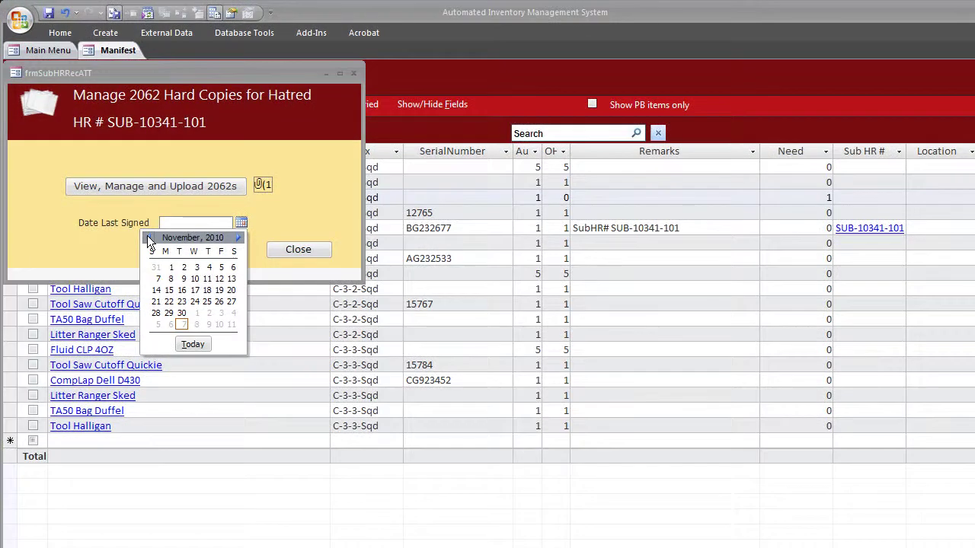
click(148, 238)
click(147, 237)
click(148, 238)
click(148, 237)
click(147, 237)
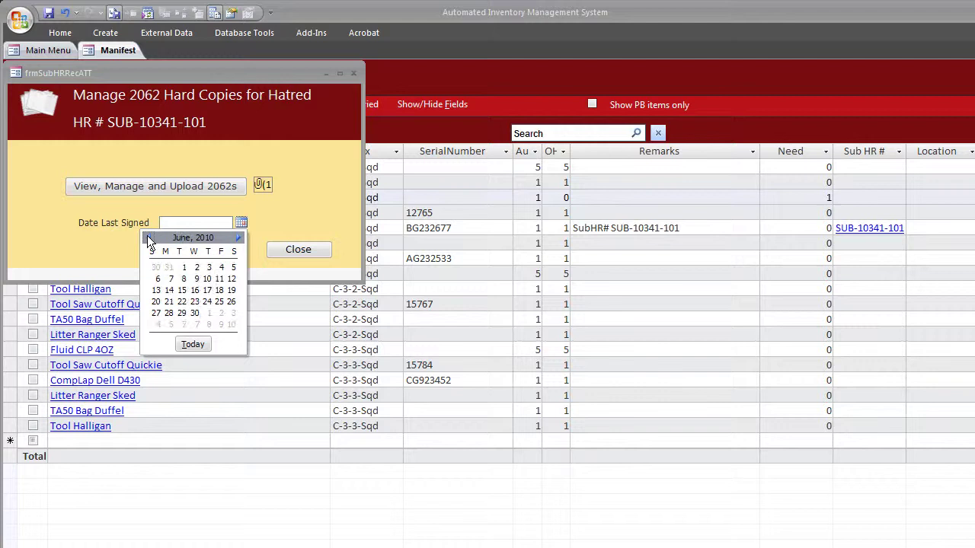
click(148, 238)
click(147, 237)
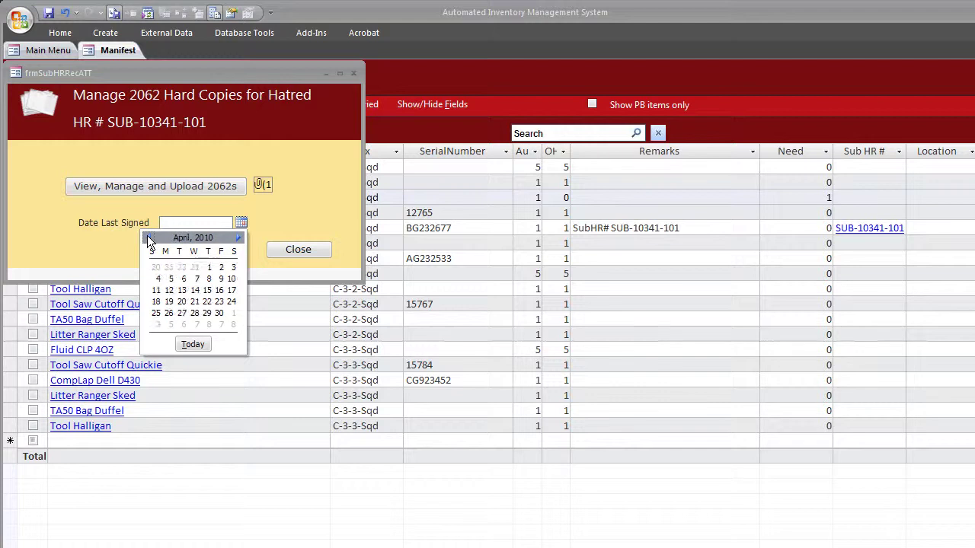
click(210, 268)
click(280, 252)
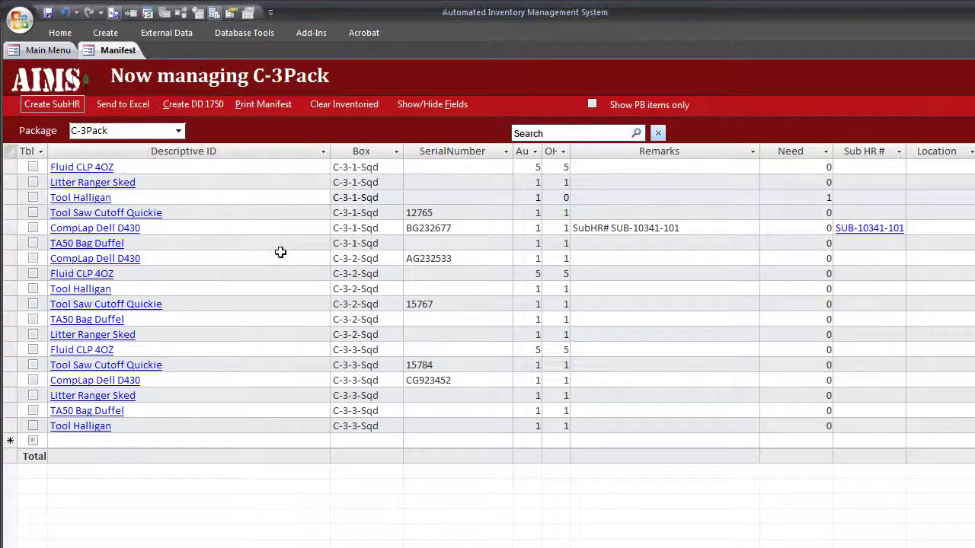
- Check the expire date in the main menu's expiring or unsigned sub hand receipts list and open the listed receipt
click(53, 48)
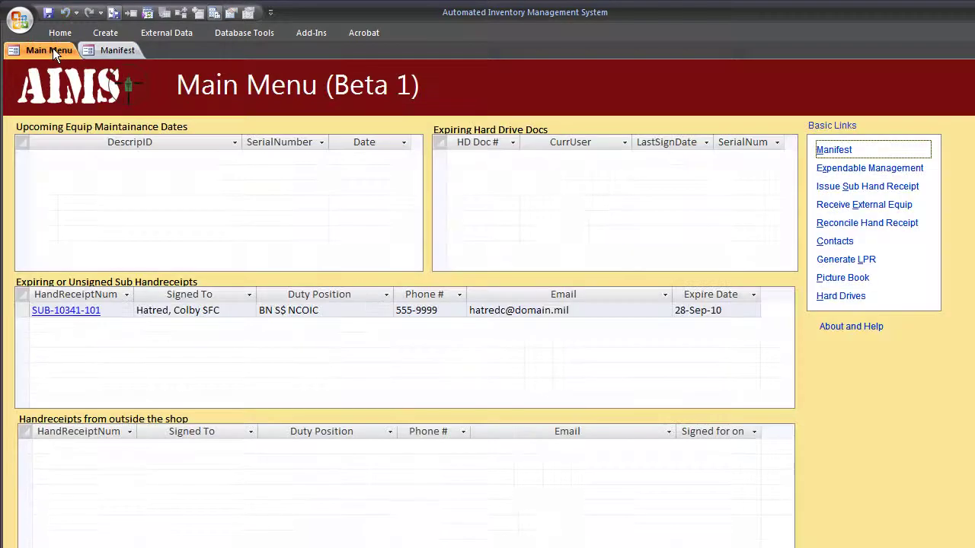
click(689, 310)
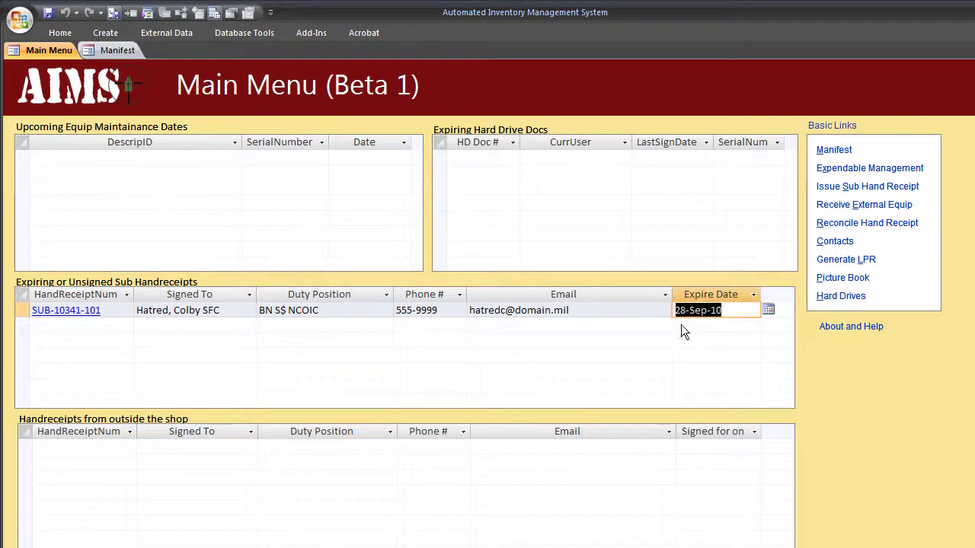
click(89, 313)
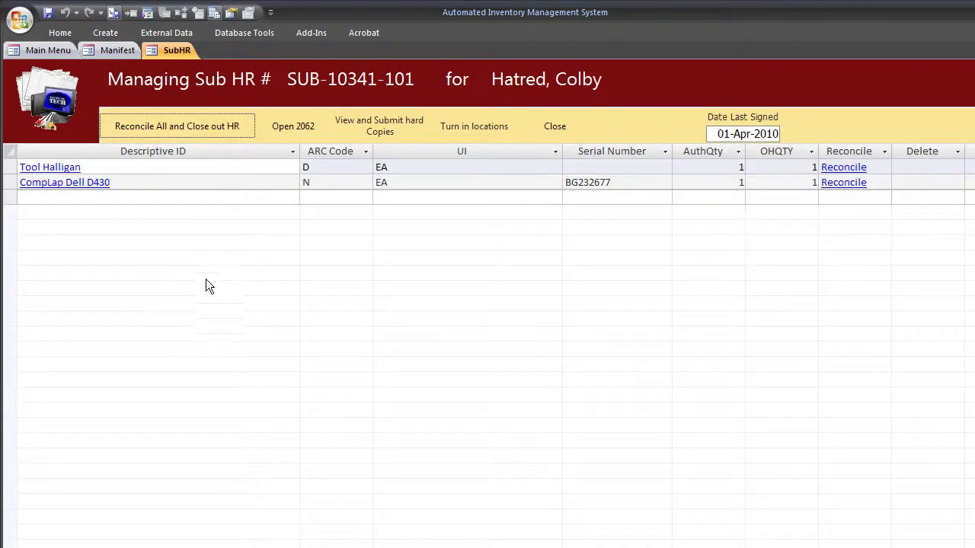
- View the sub hand receipt's 2062 form and close it
click(282, 128)
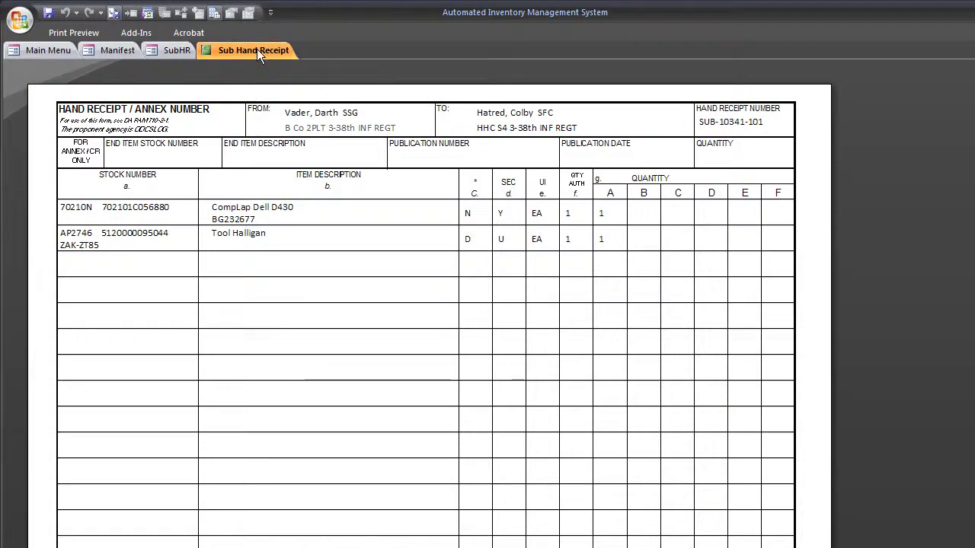
right_click(257, 49)
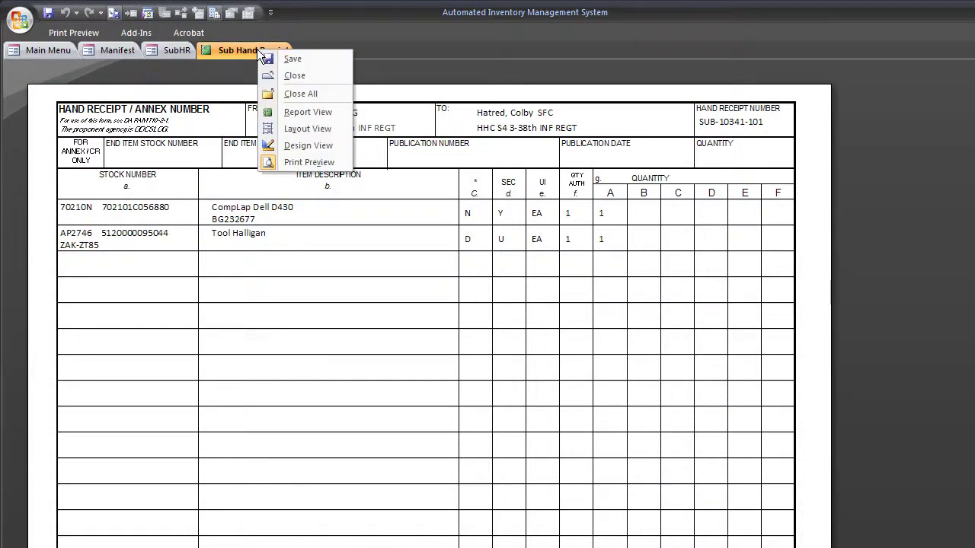
click(275, 75)
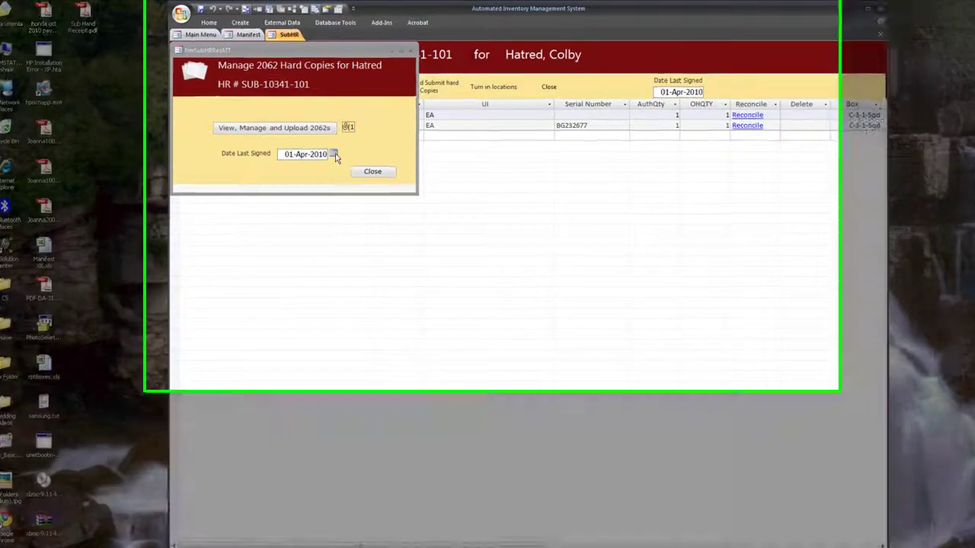
- Set the date last signed to 12/7/2010 in the sub hand receipt's hard copies form and close the form
click(338, 151)
click(239, 306)
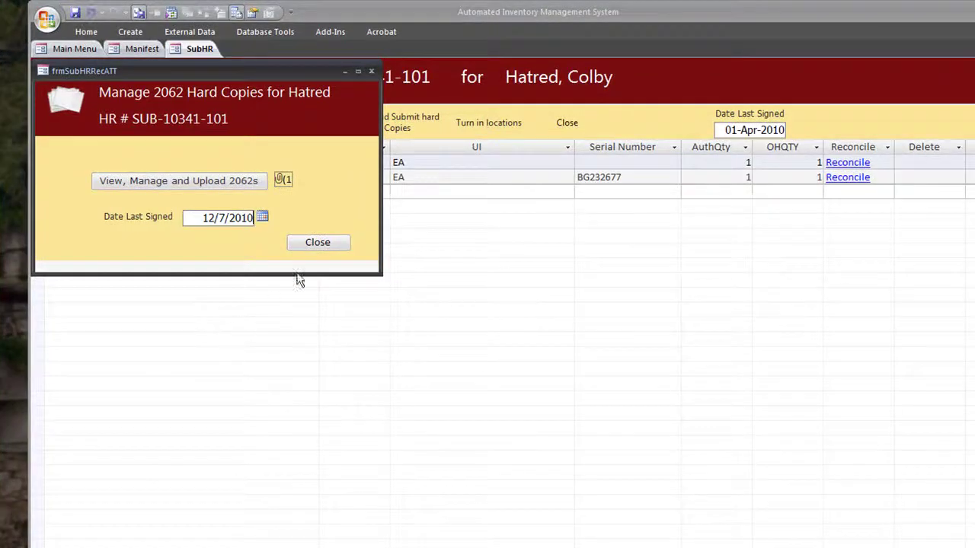
click(318, 243)
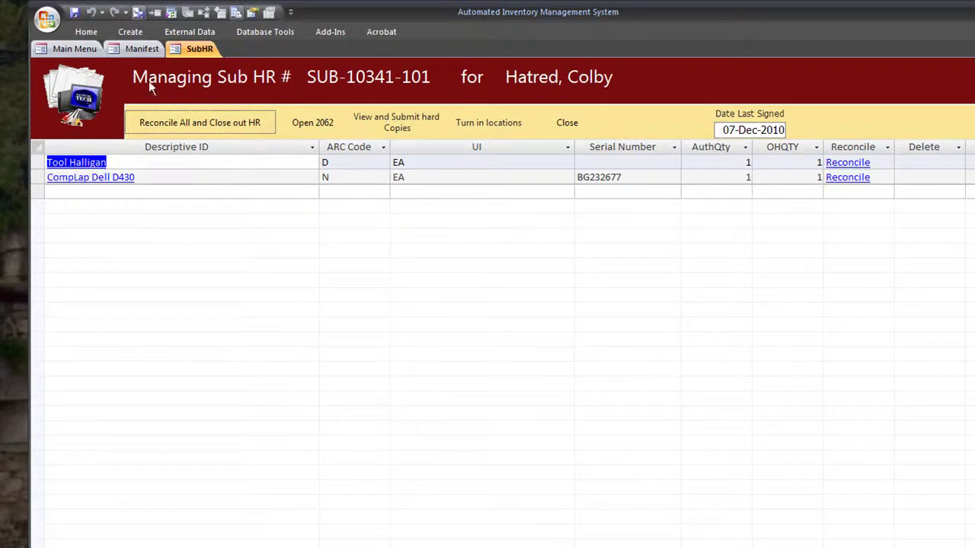
- Check the main menu's expiring sub hand receipts, close the open sub hand receipt and open the table for reconciling hand receipts
click(83, 49)
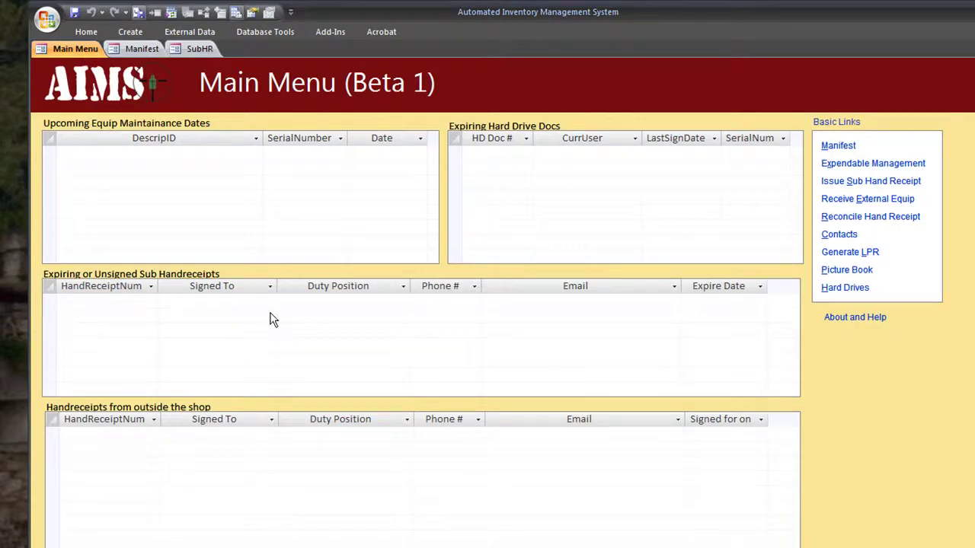
click(199, 51)
right_click(199, 52)
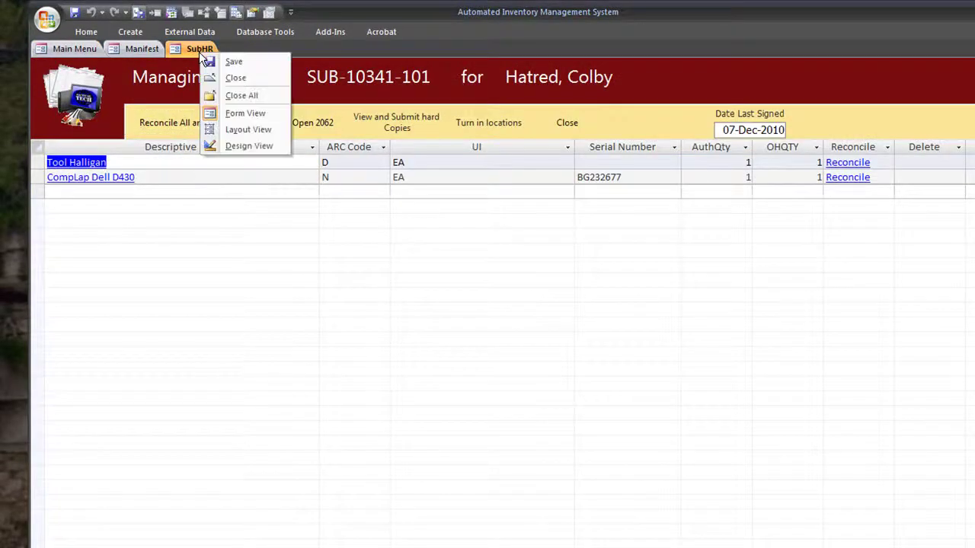
click(236, 79)
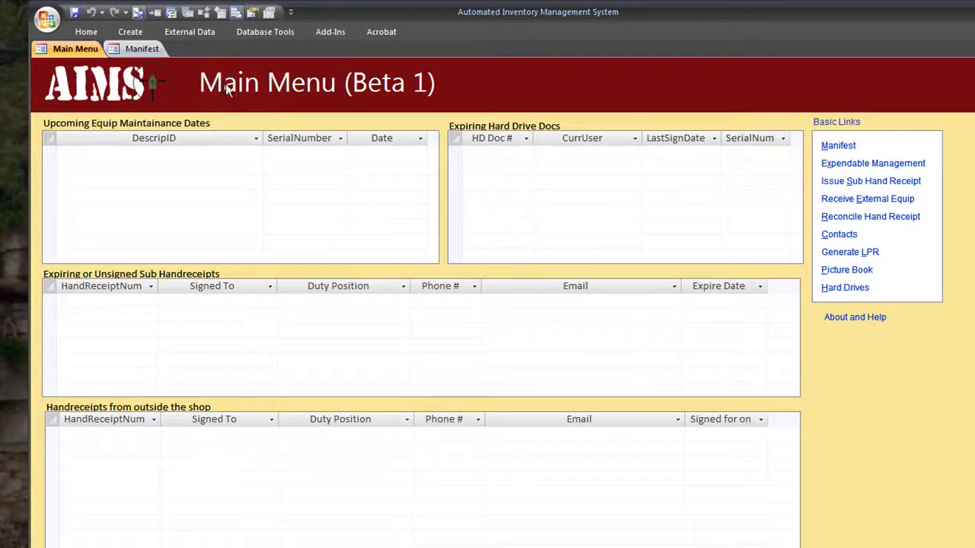
click(852, 219)
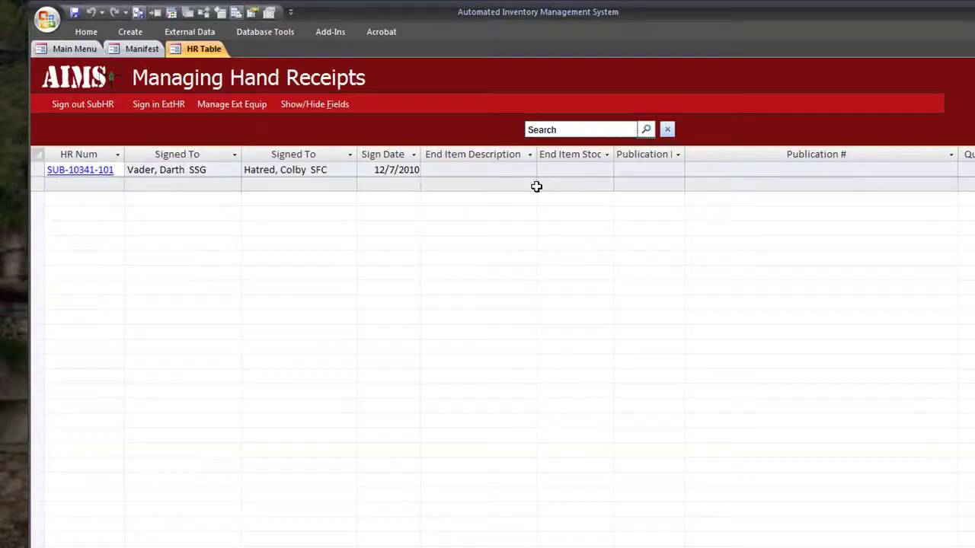
- Open the listed sub hand receipt and reconcile all of its items to close it out
click(106, 172)
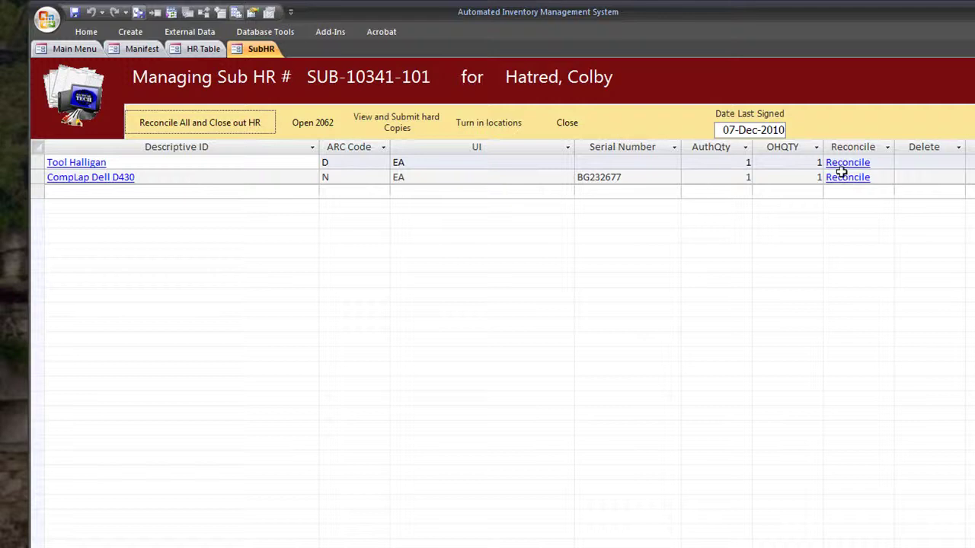
click(232, 125)
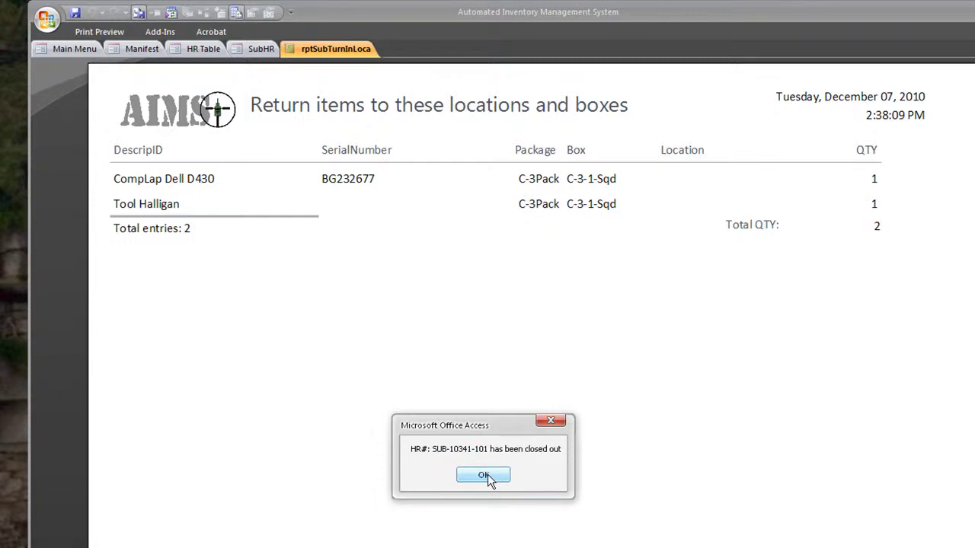
click(484, 474)
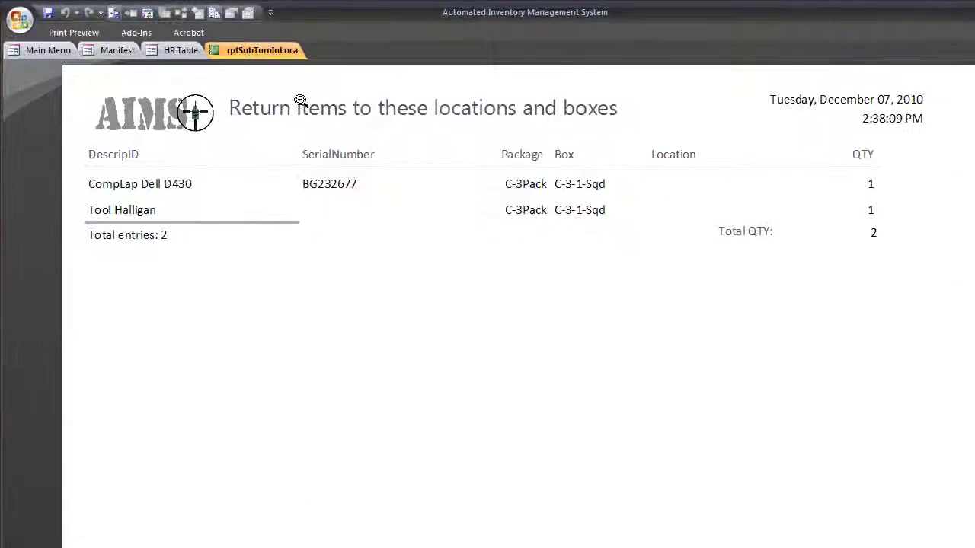
- Close the report of turn-in locations and boxes and the hand receipts table
right_click(256, 48)
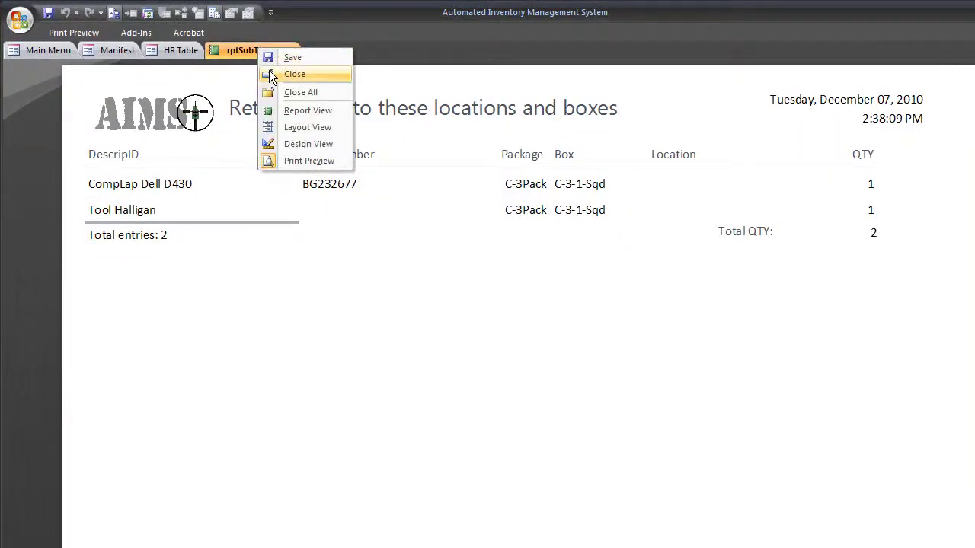
click(269, 74)
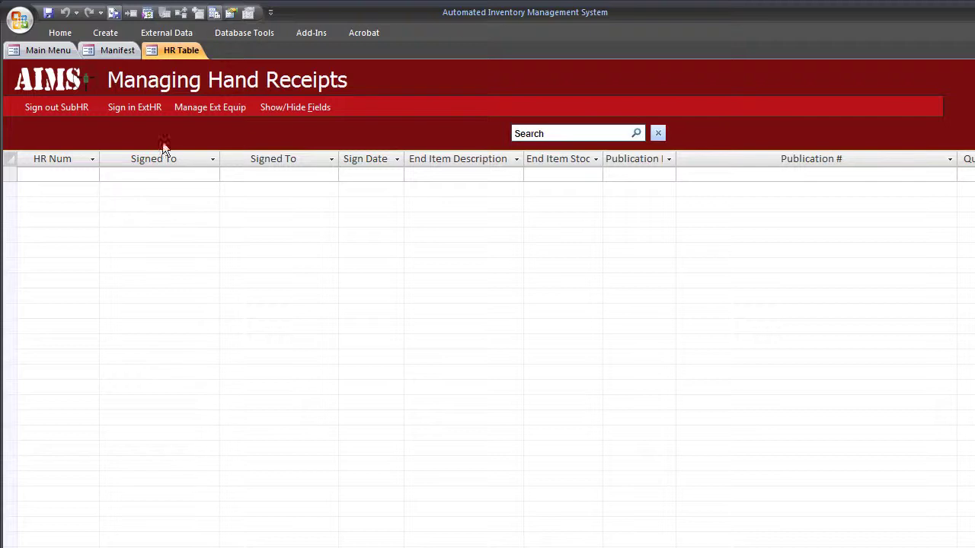
right_click(188, 51)
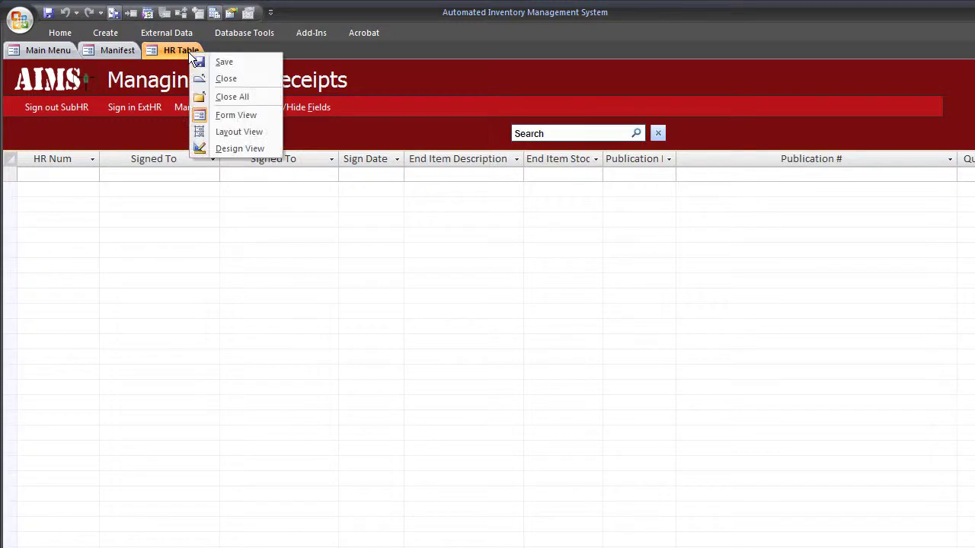
click(222, 79)
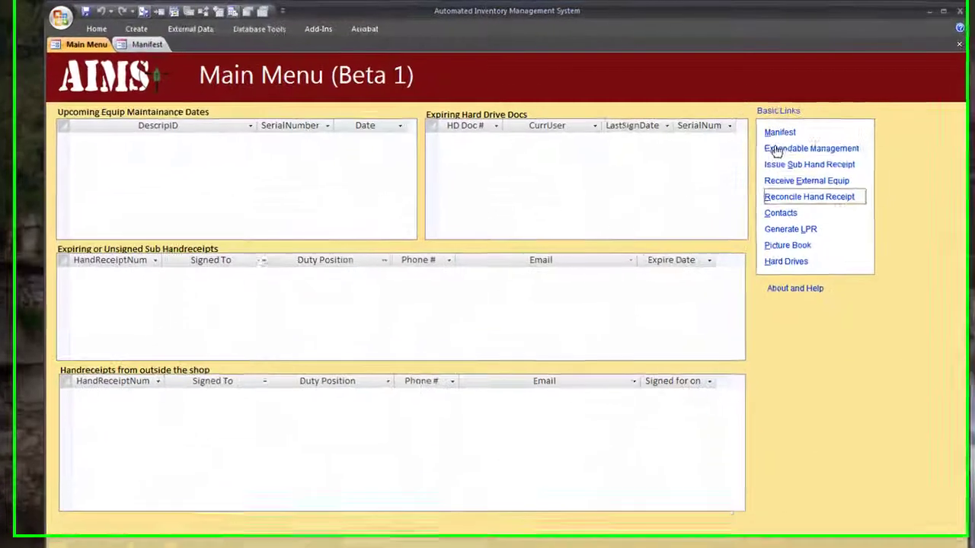
- Open expendable management and select package C-3Pack, box C-3-3-Sqd, category Fluid and item Fluid CLP 4OZ
click(731, 113)
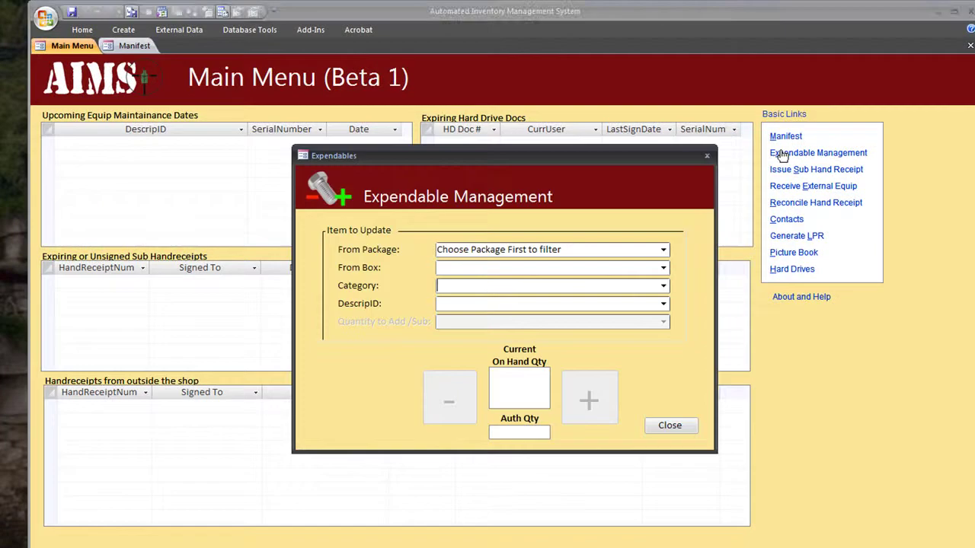
click(664, 250)
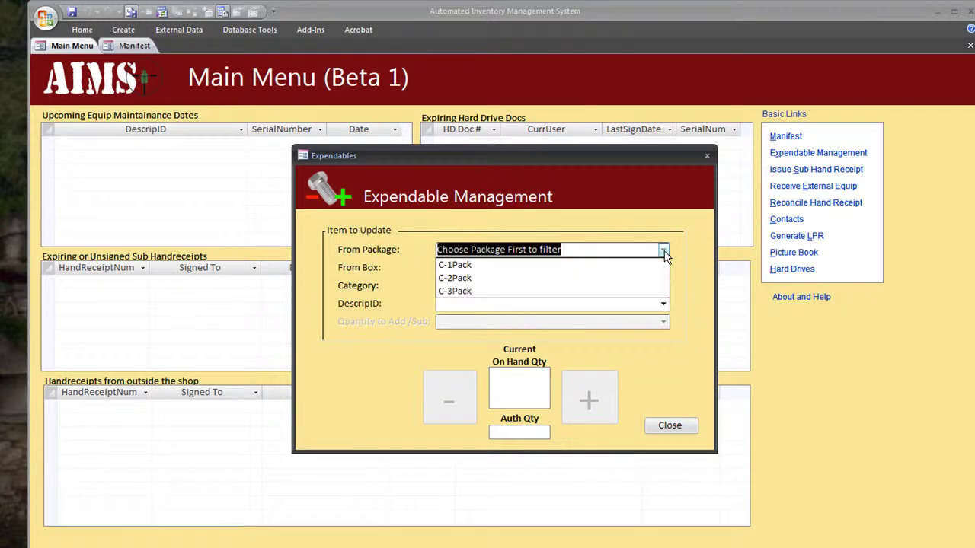
click(614, 291)
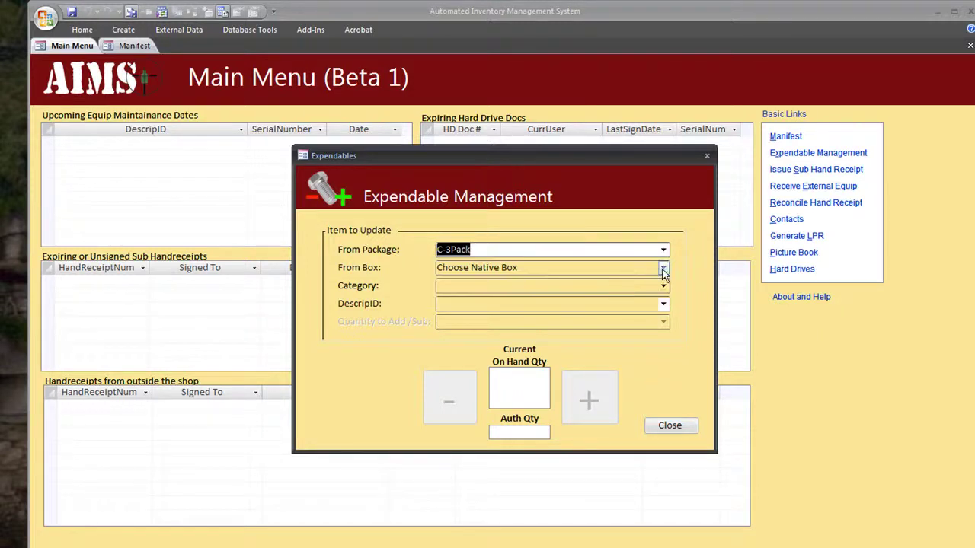
click(663, 268)
click(614, 310)
click(662, 286)
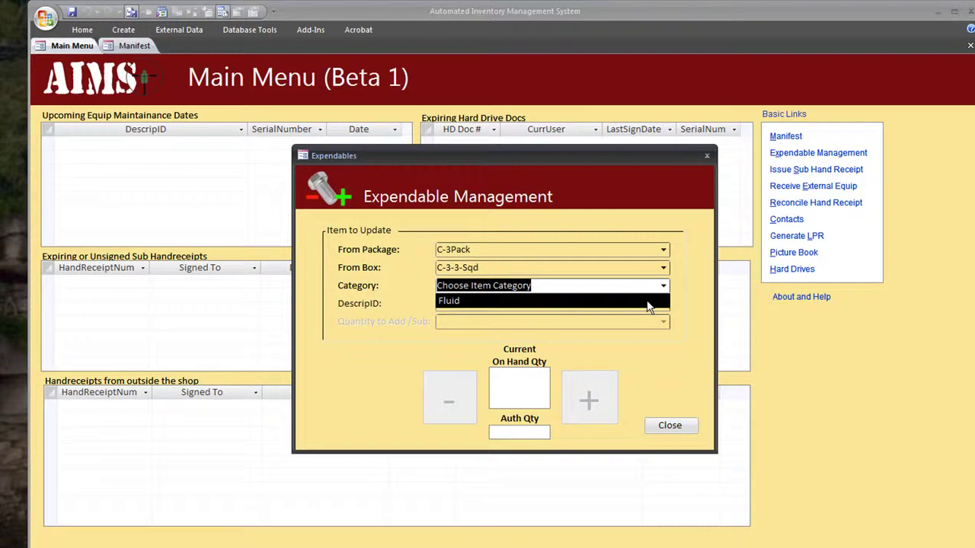
click(648, 302)
click(663, 304)
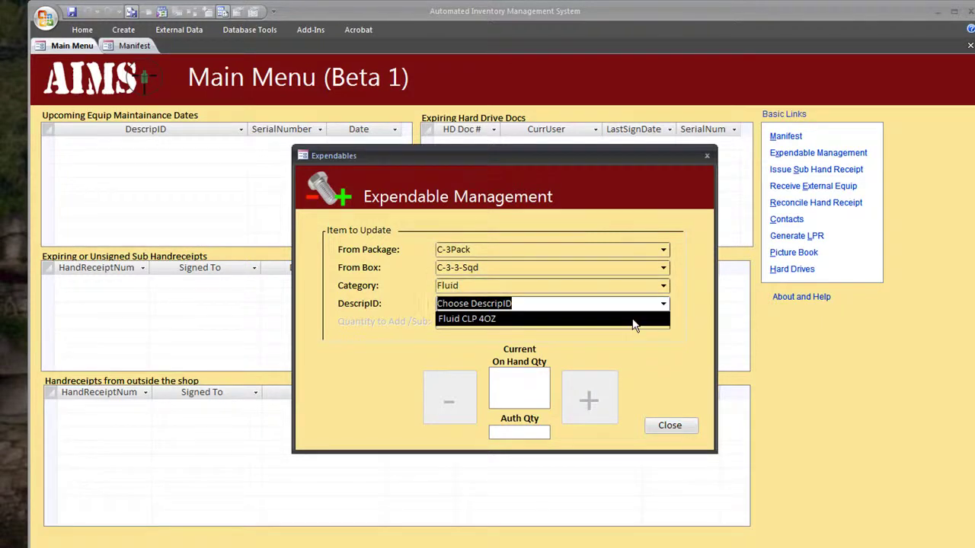
click(633, 320)
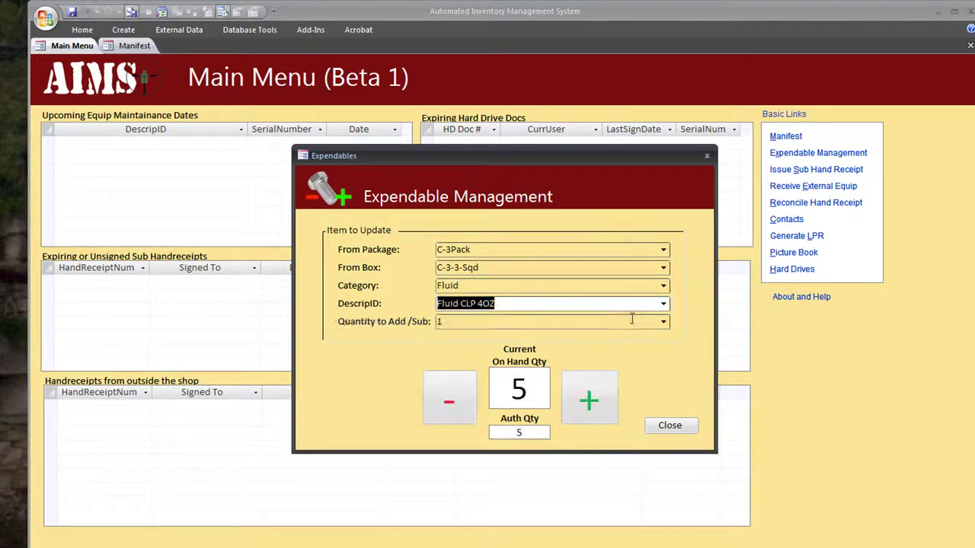
- Subtract and add back one Fluid CLP 4OZ, reduce its on-hand quantity to 3 and close expendable management
click(455, 412)
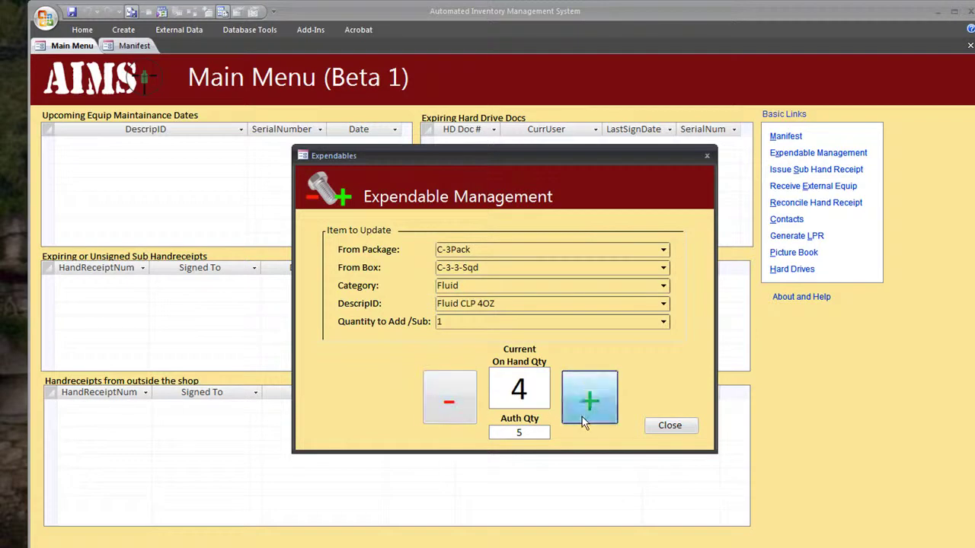
click(581, 417)
click(436, 399)
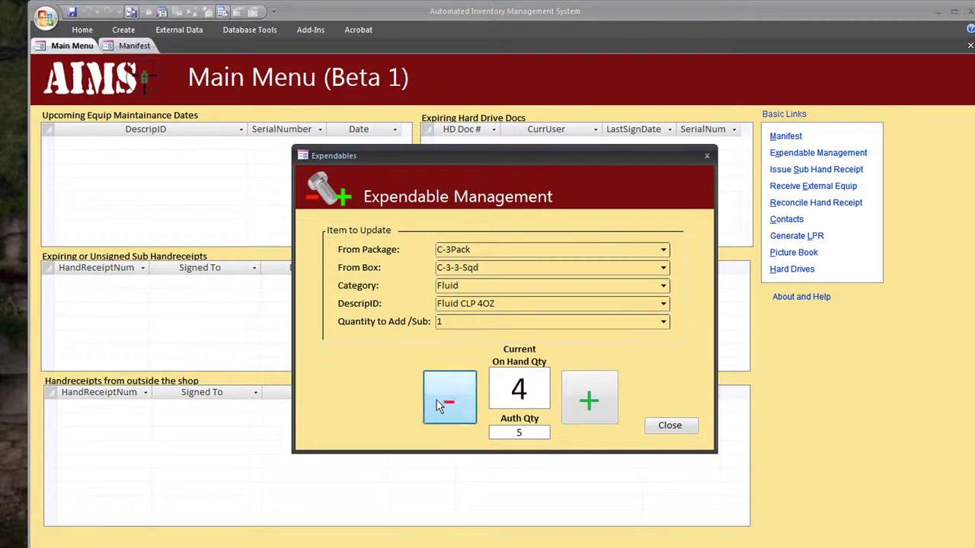
click(437, 399)
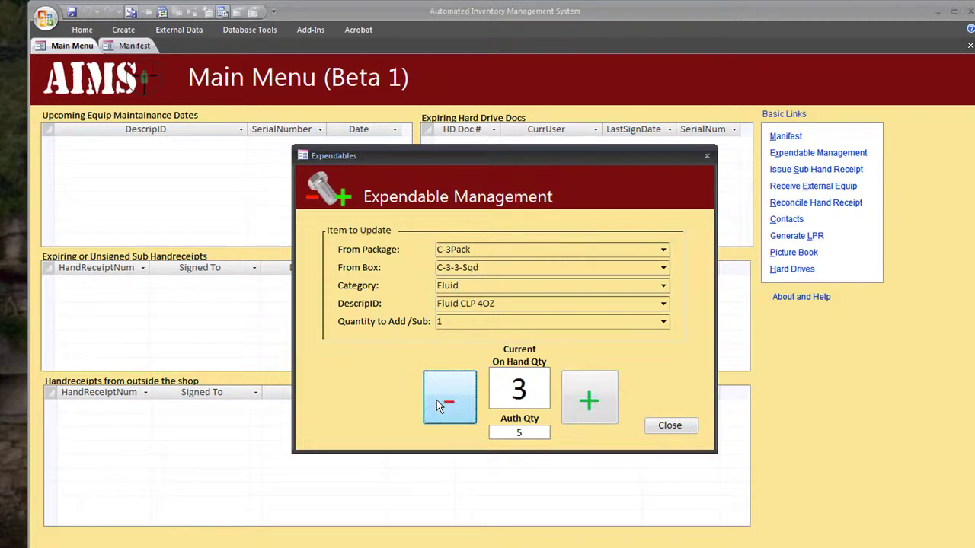
click(665, 429)
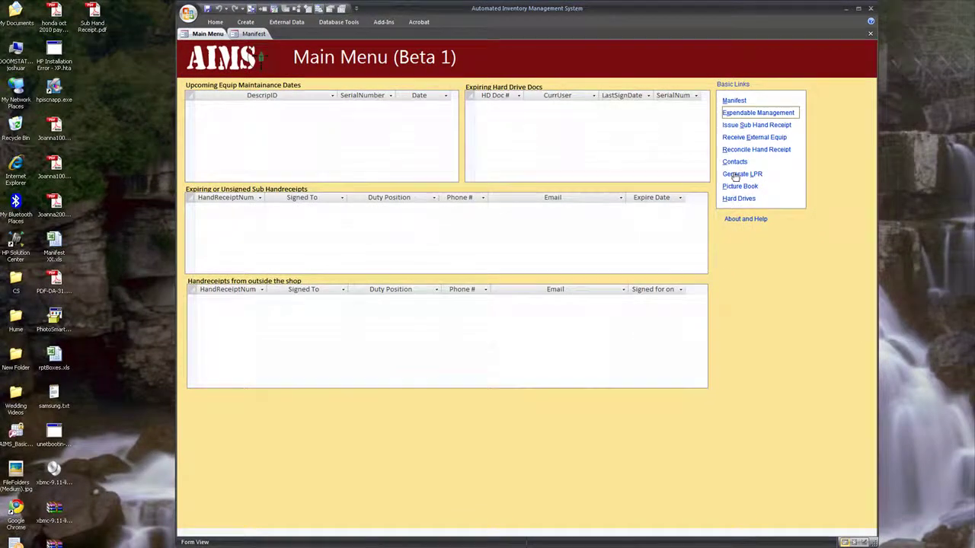
- Open the LPR generation form for filling shortages and clear the current prepared orders
click(739, 174)
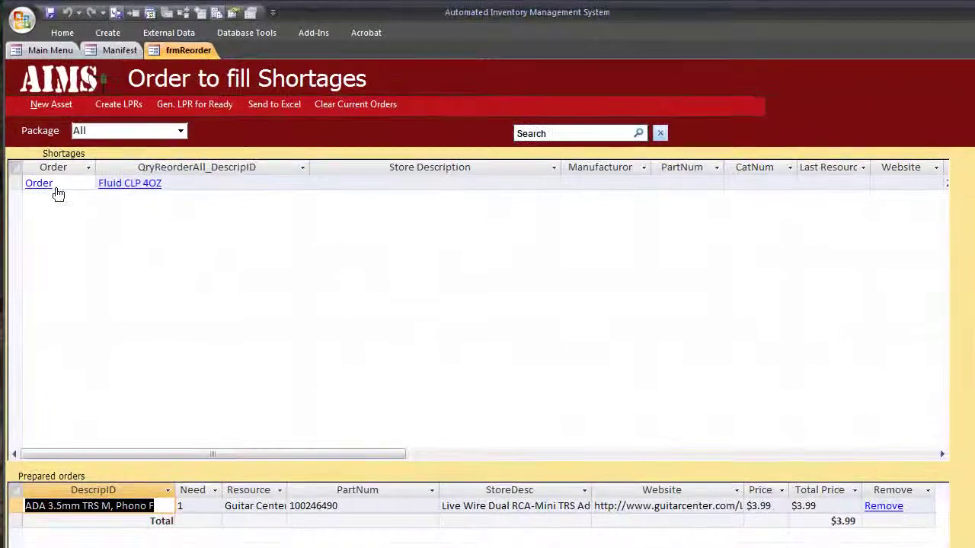
click(347, 107)
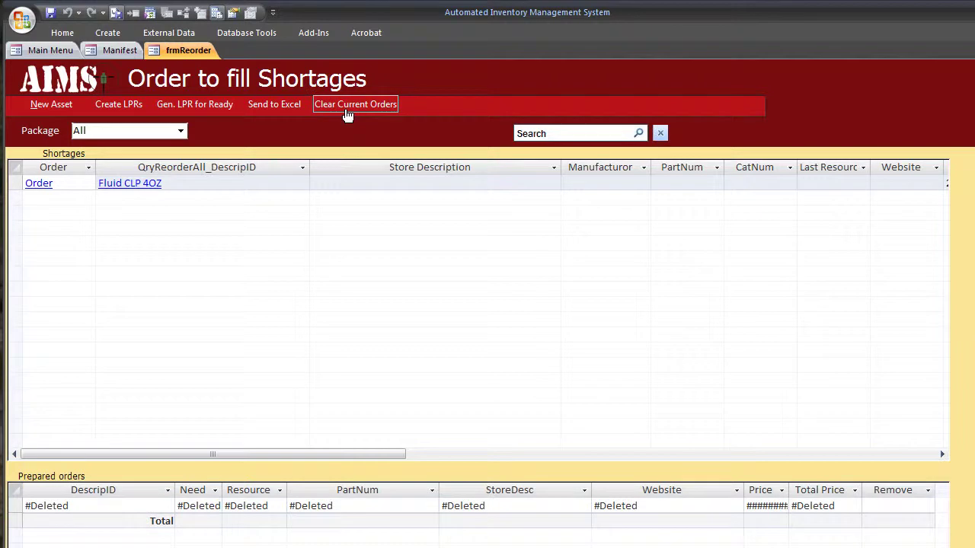
- Try to order Fluid CLP 4OZ and complete its ordering details: Break Free Cleaner Cleaning Supplies, Breakfree, CLP4, Midwest Hunters, $5.79
click(49, 184)
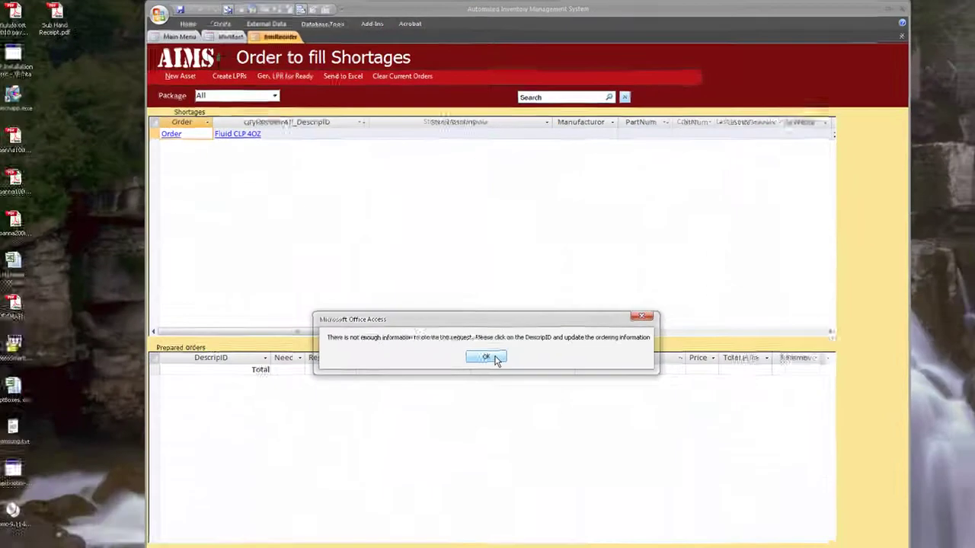
click(493, 357)
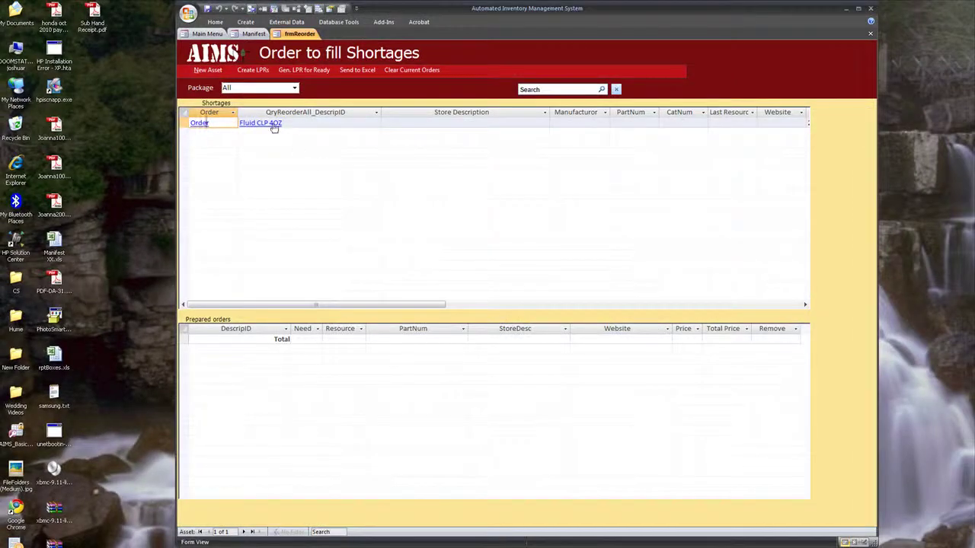
click(273, 124)
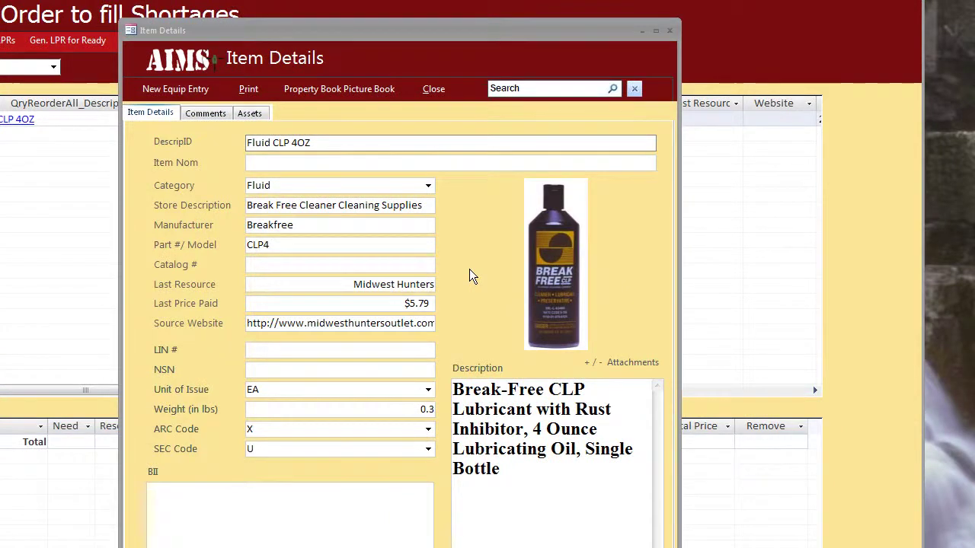
click(671, 30)
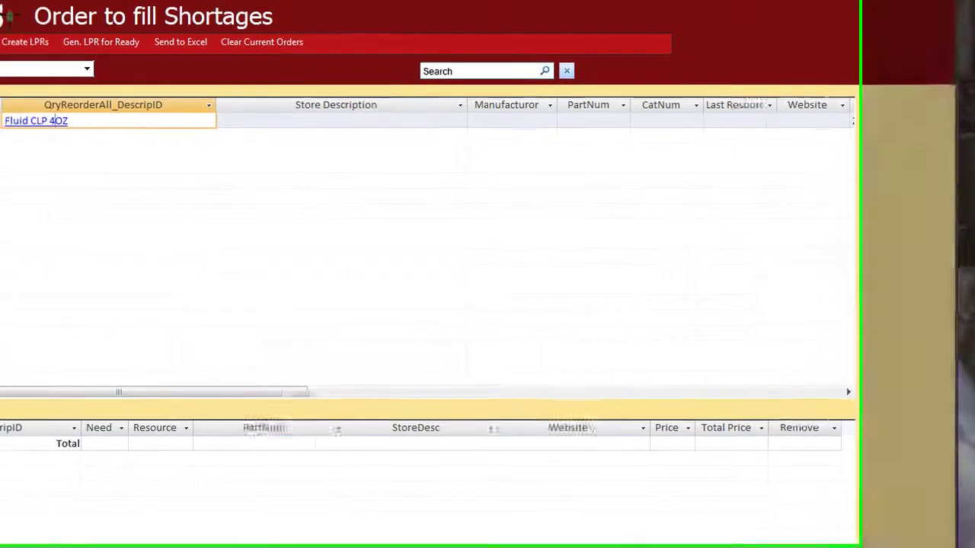
- Order the Fluid CLP 4OZ shortage with a quantity of 10
click(67, 130)
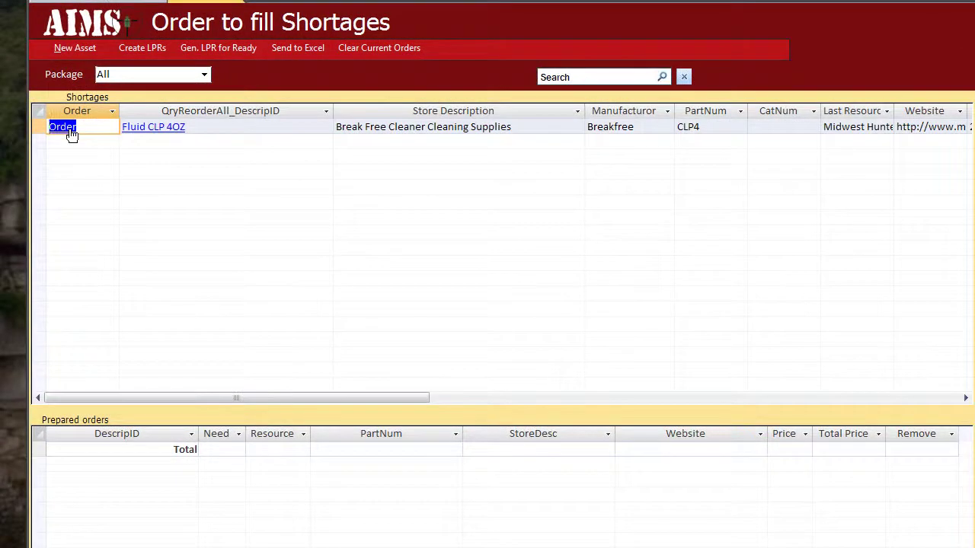
click(71, 135)
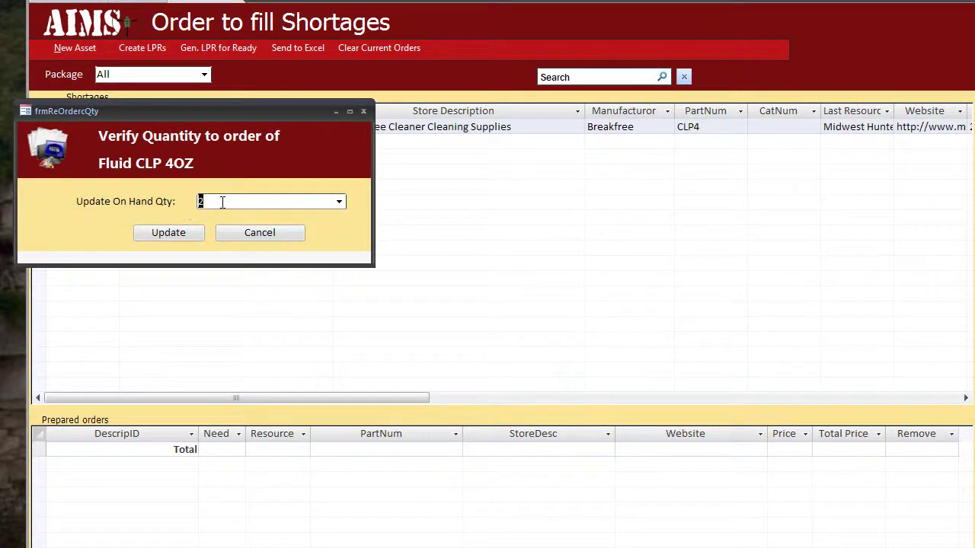
click(338, 201)
click(339, 201)
click(341, 201)
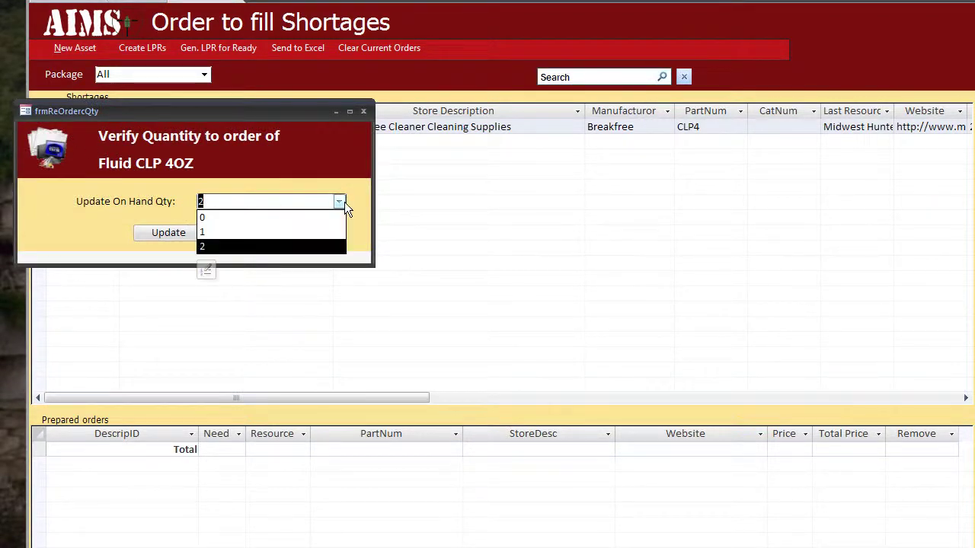
click(323, 246)
text(10)
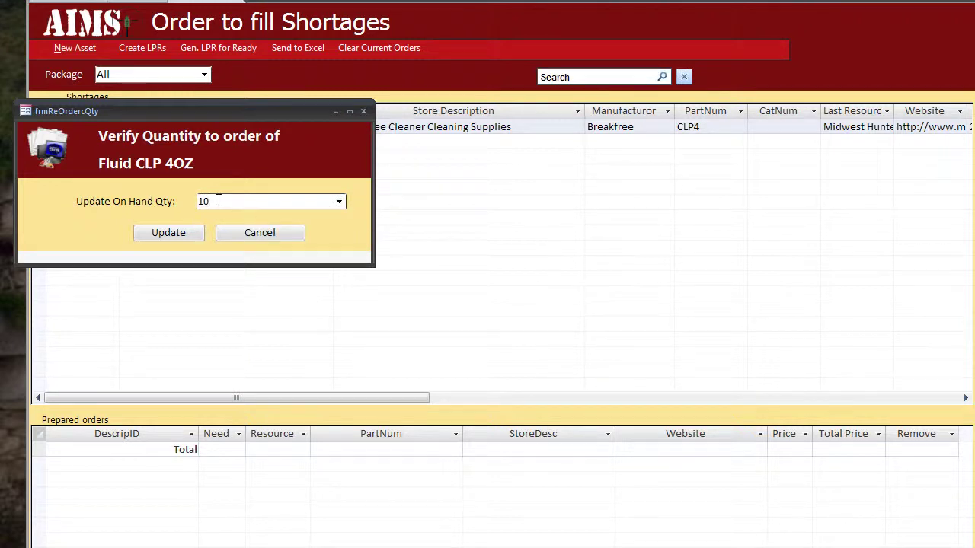
click(179, 232)
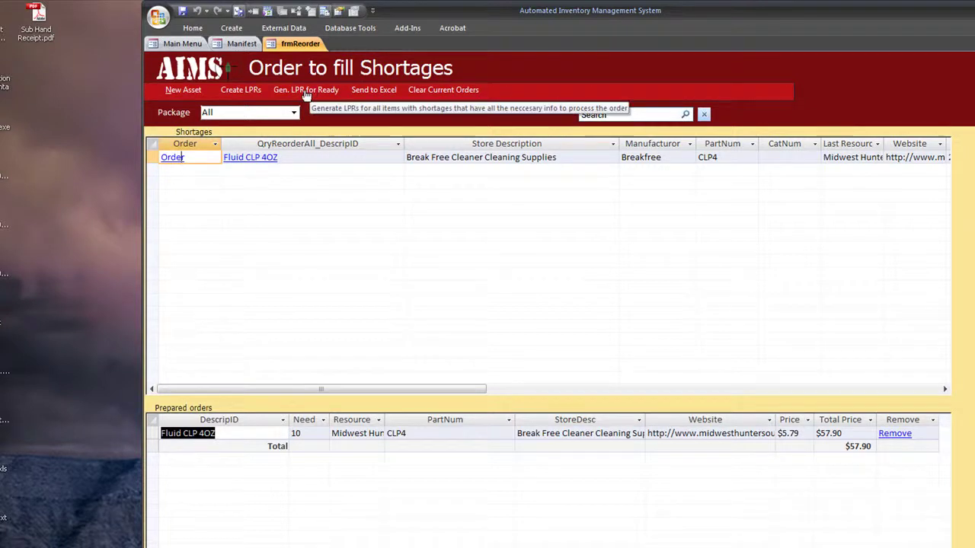
- Create the LPR for the prepared order with section "C Co Supply" and the requestor's name and rank, and close the report
click(237, 93)
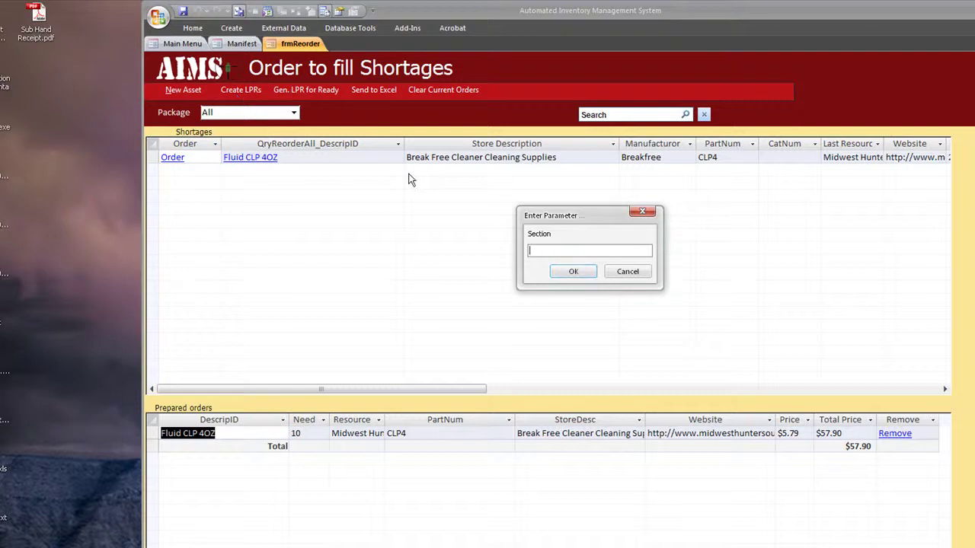
text(Co)
text(Co S)
text(upply)
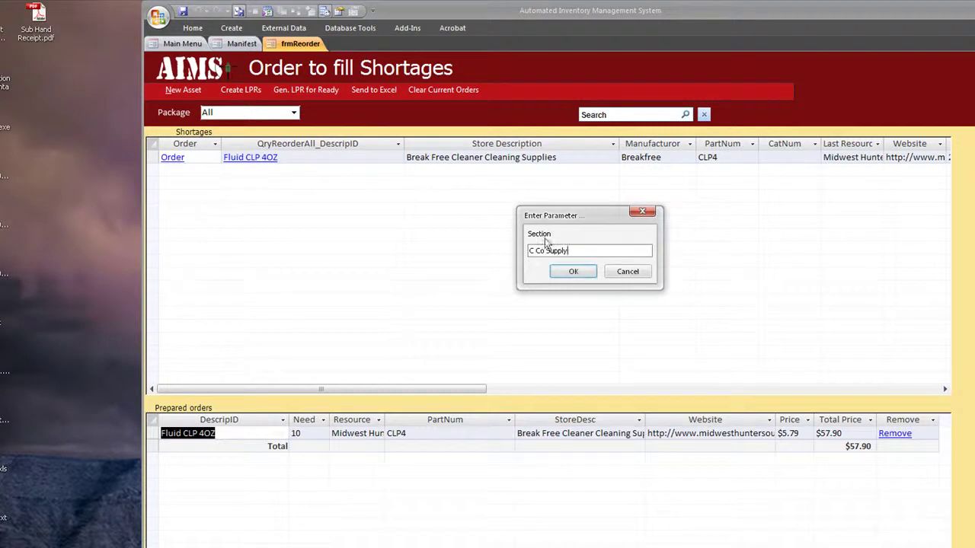
click(571, 271)
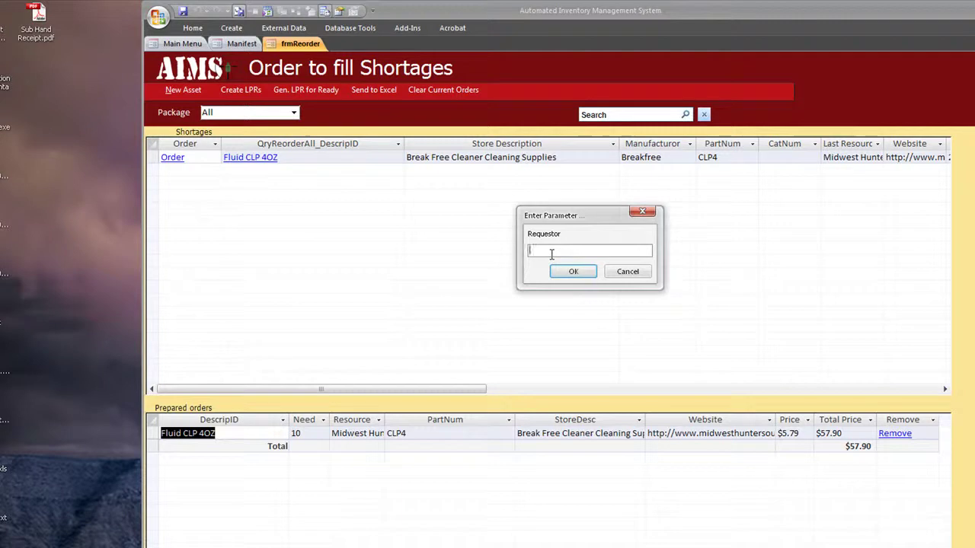
text(Josh SSG)
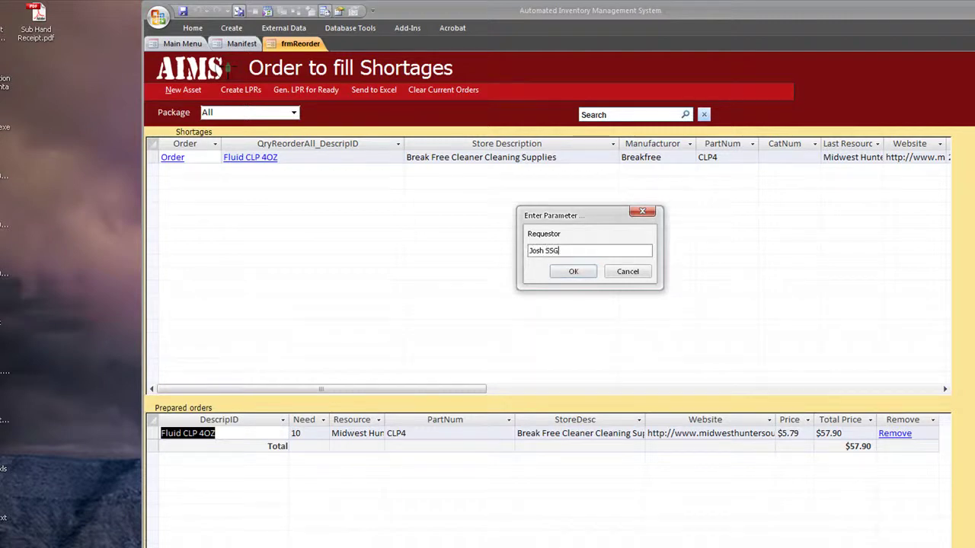
click(588, 271)
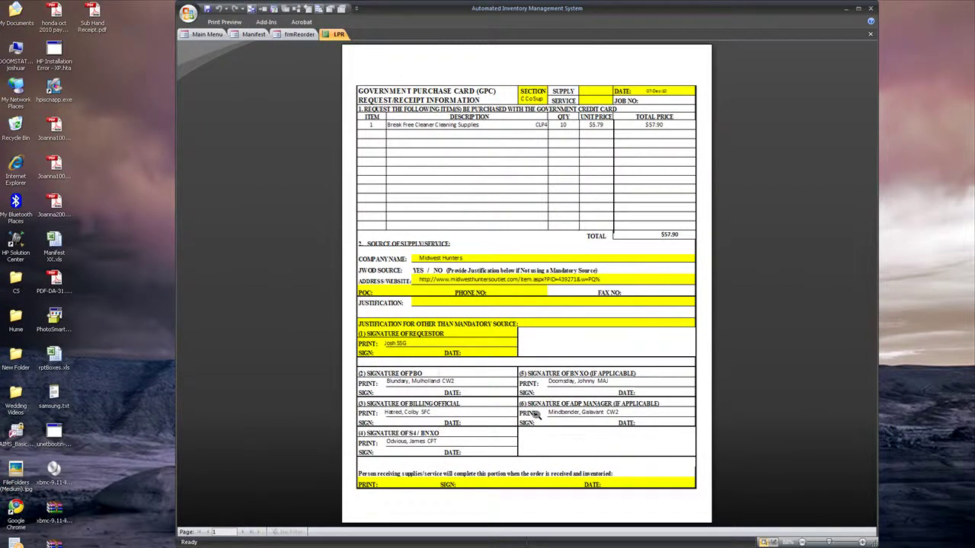
right_click(340, 38)
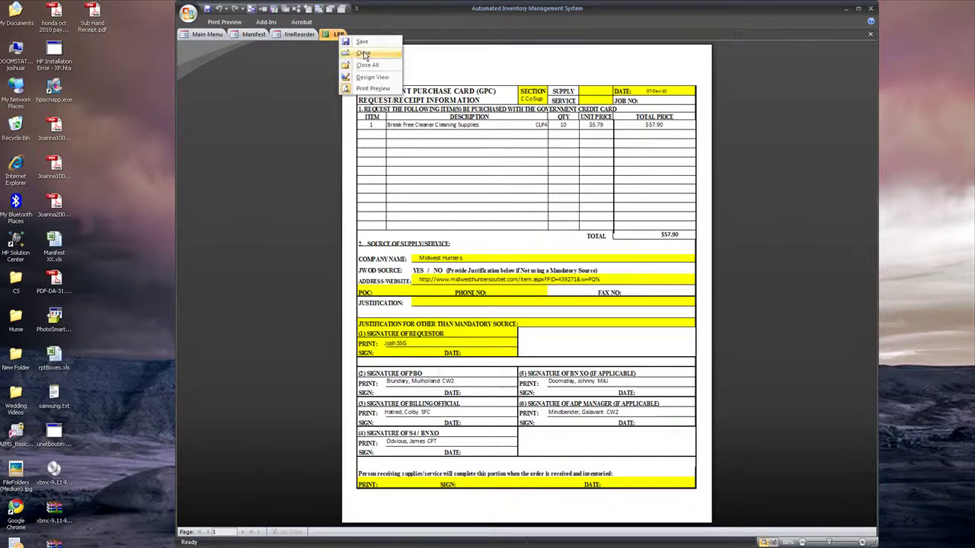
click(366, 55)
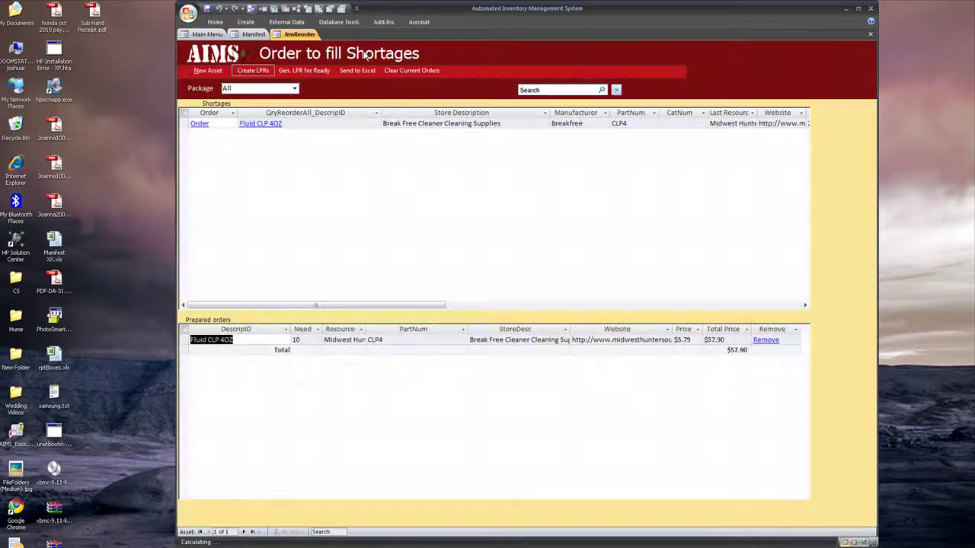
- Close the shortage ordering form and open the LPR generation form for ordering any equipment
right_click(305, 35)
click(328, 56)
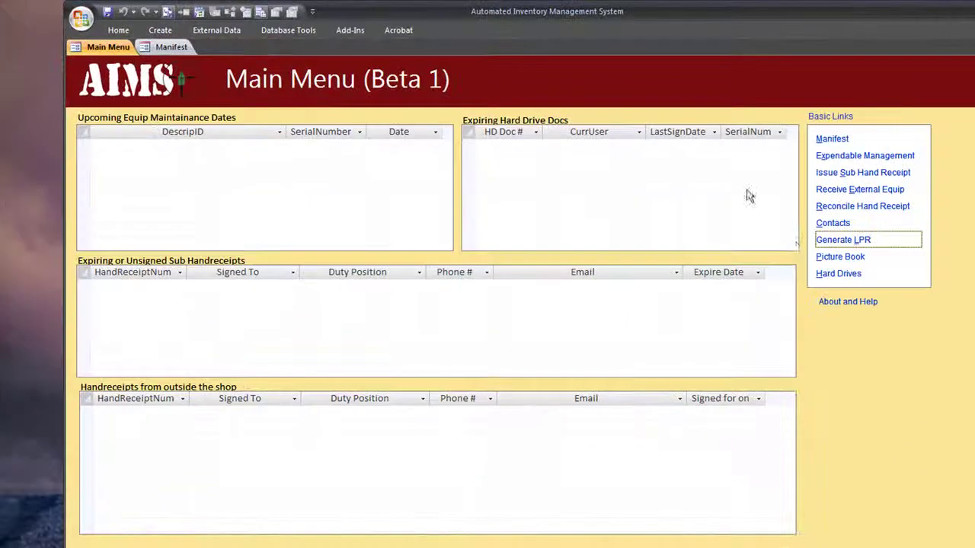
click(838, 240)
click(547, 291)
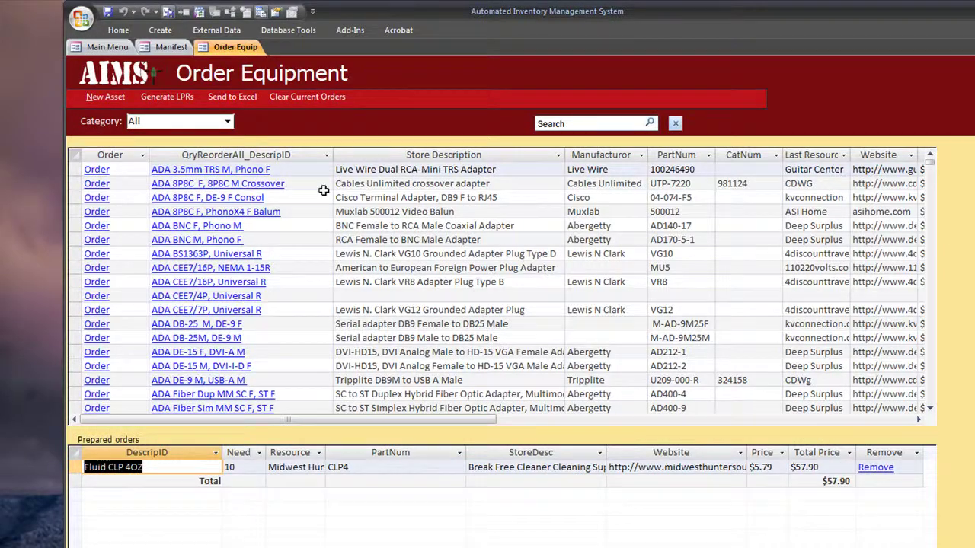
- Browse the equipment list to the CompSto and Conn Fiber items and clear the current prepared orders
click(932, 177)
drag(934, 179, 932, 199)
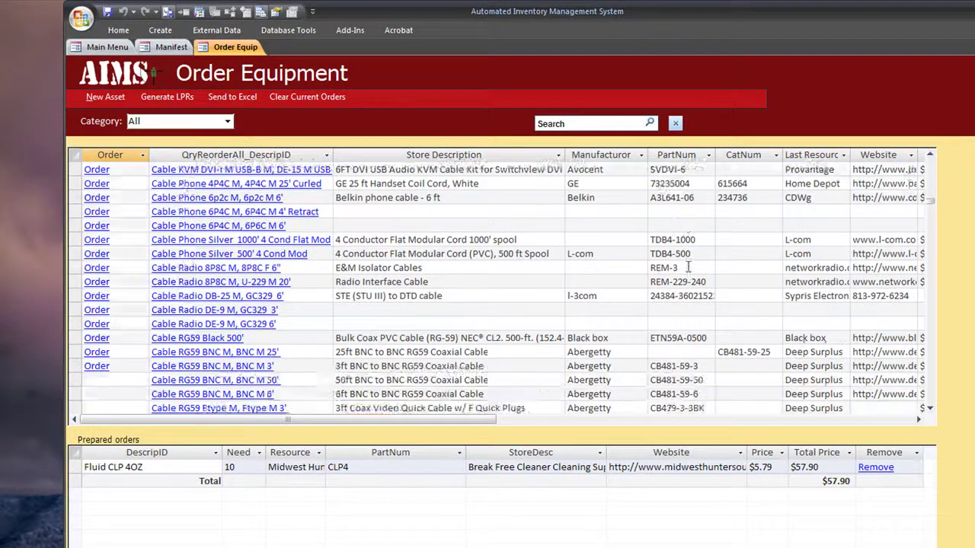
scroll(688, 266, down, 10)
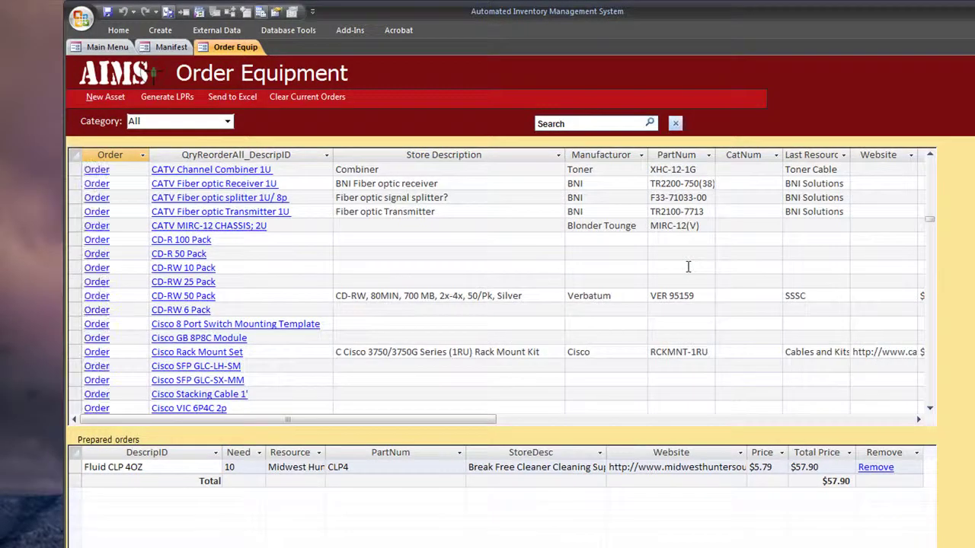
scroll(687, 267, down, 6)
scroll(688, 267, down, 12)
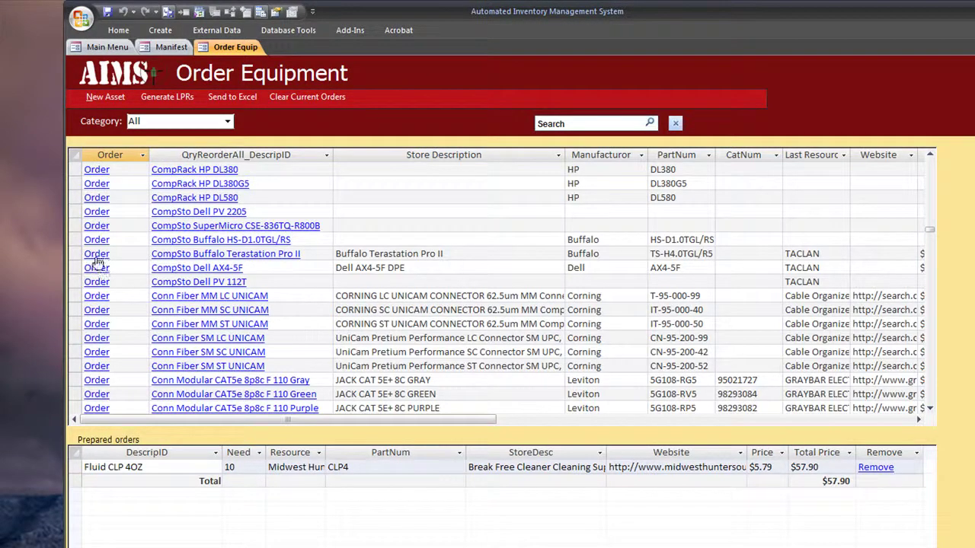
click(305, 97)
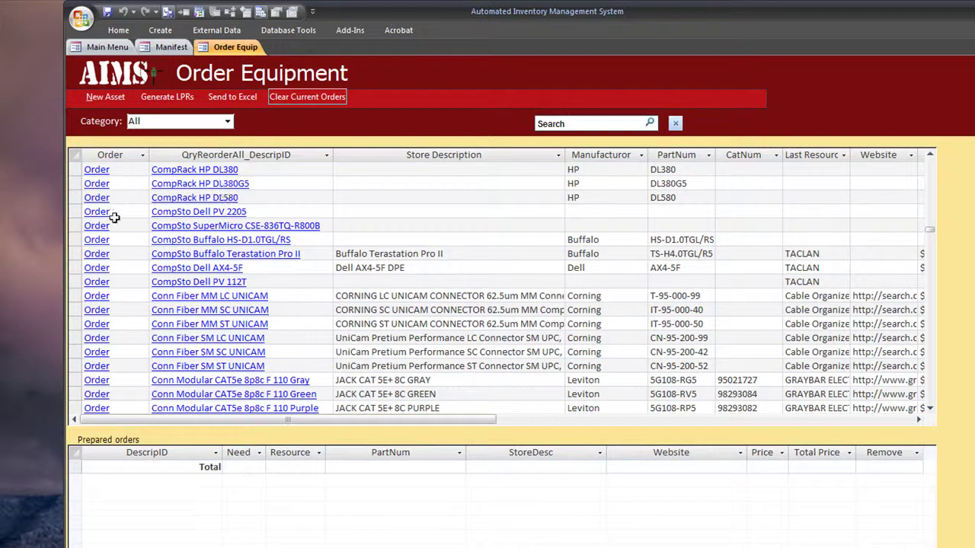
- Order one each of Conn Fiber MM LC UNICAM, Conn Fiber MM SC UNICAM and Conn Modular CAT5e 8p8c F 110 Green
click(106, 298)
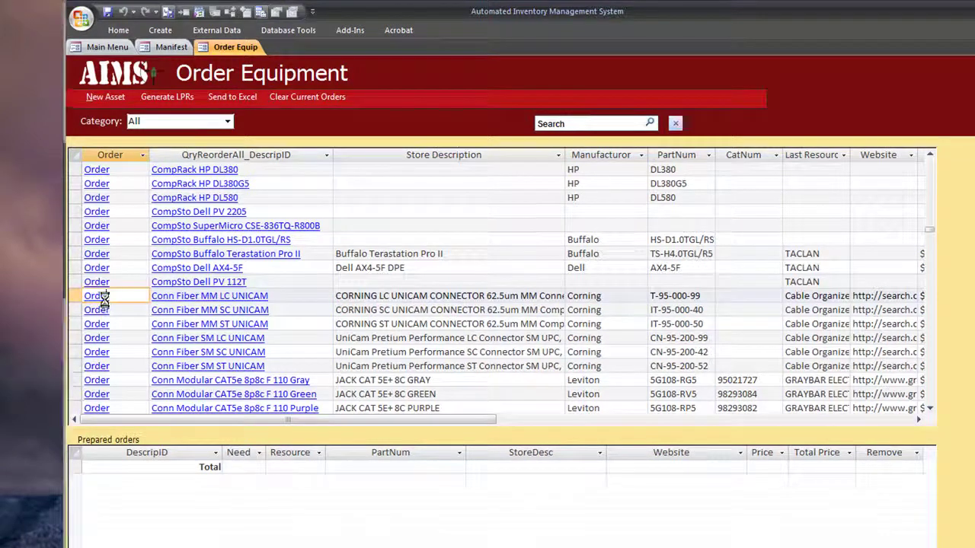
click(211, 249)
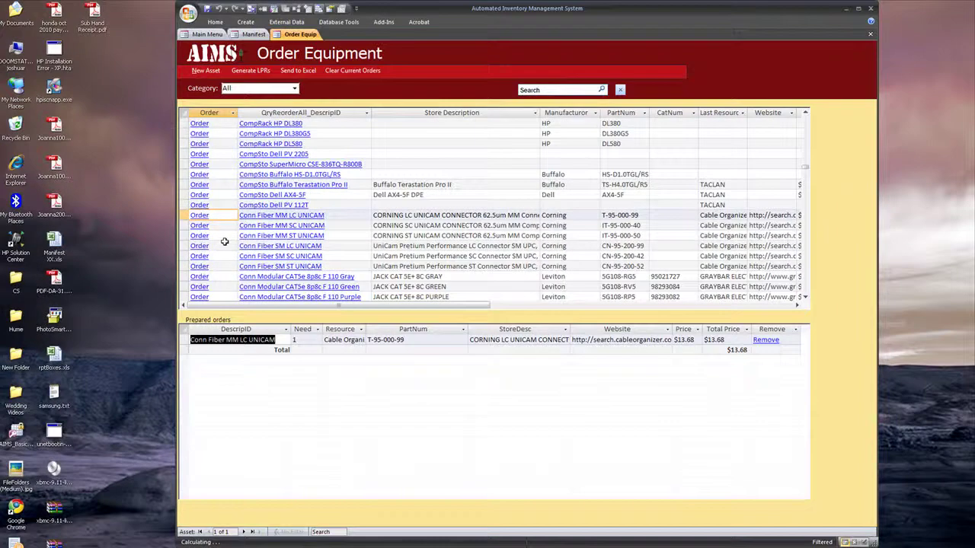
click(201, 227)
click(271, 194)
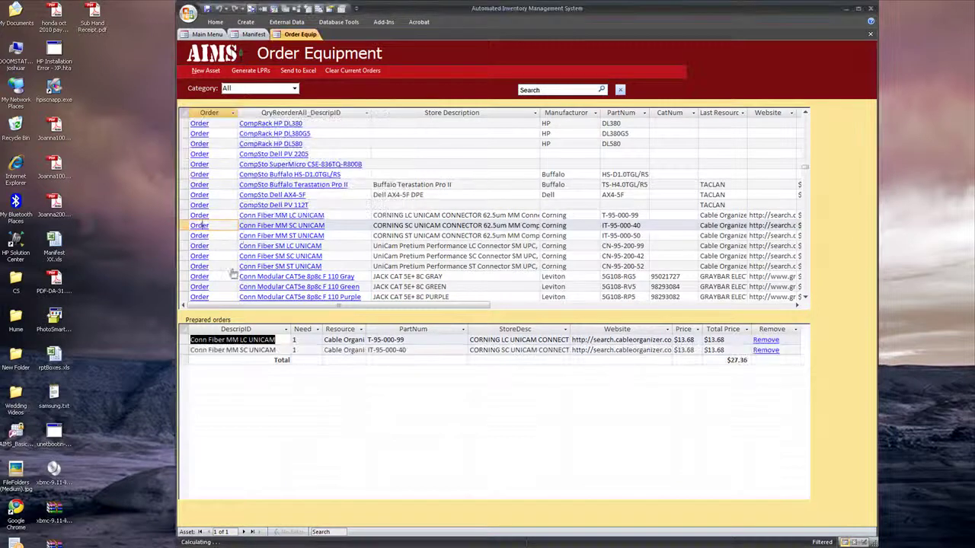
click(201, 286)
click(274, 194)
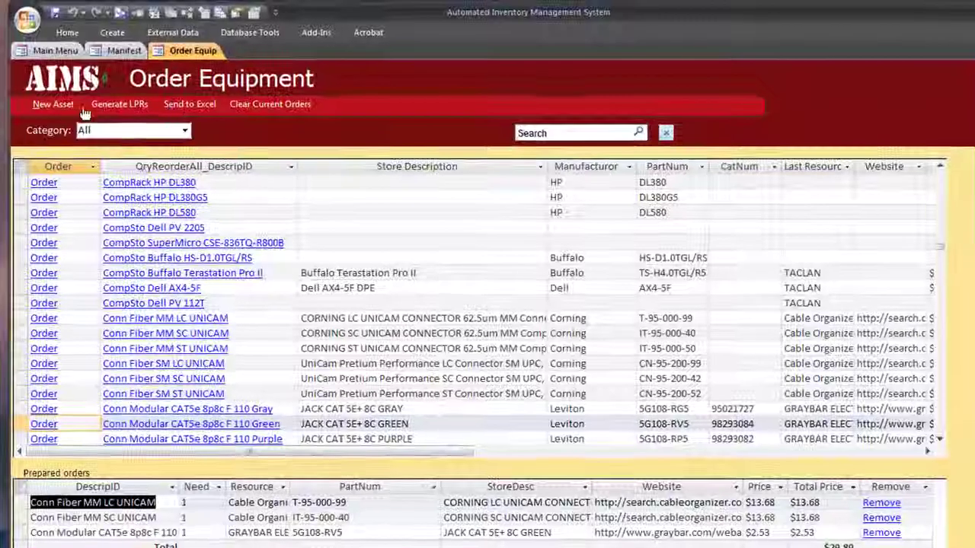
- Generate the LPRs for the prepared orders with section "C Co Supply" and the requestor's name and rank
click(127, 105)
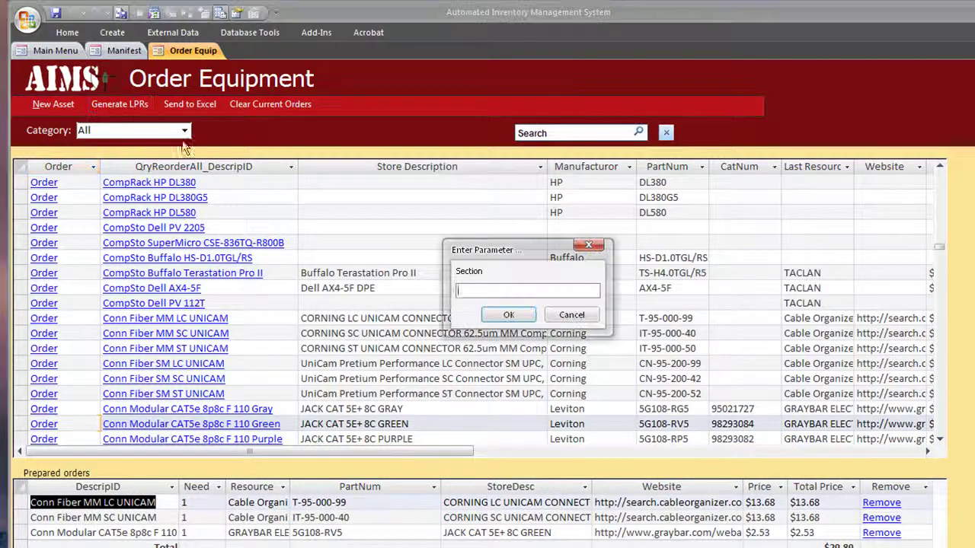
text(C Co)
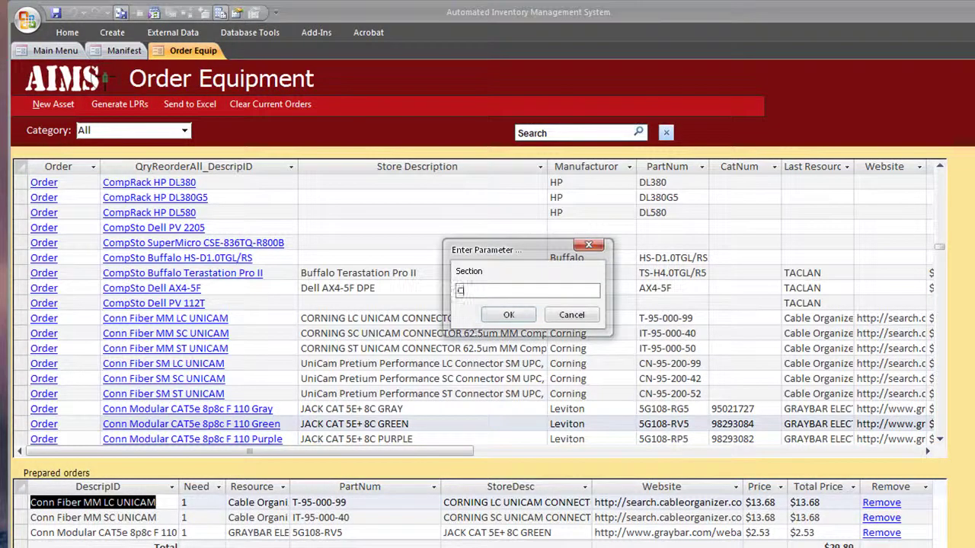
text( Supply)
key(Return)
text(Josh SSG)
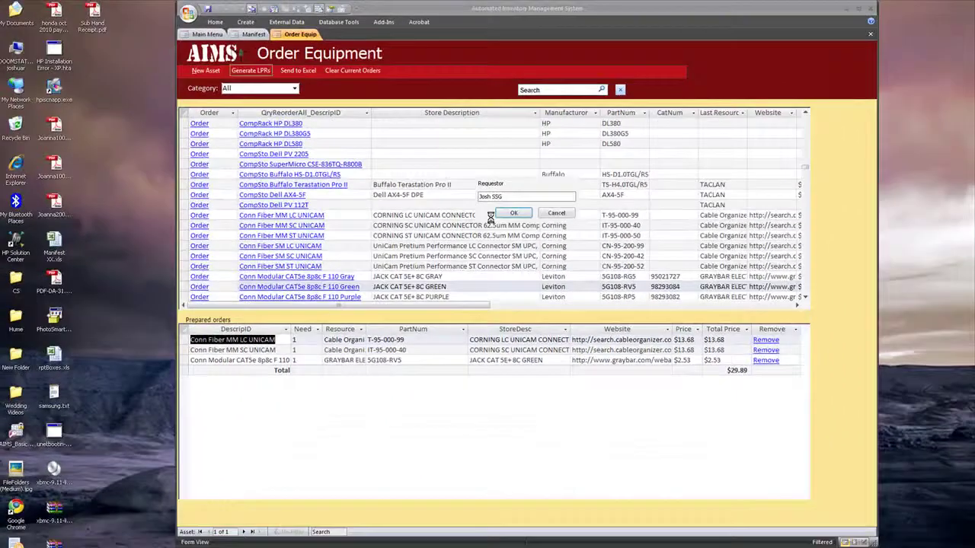
key(Return)
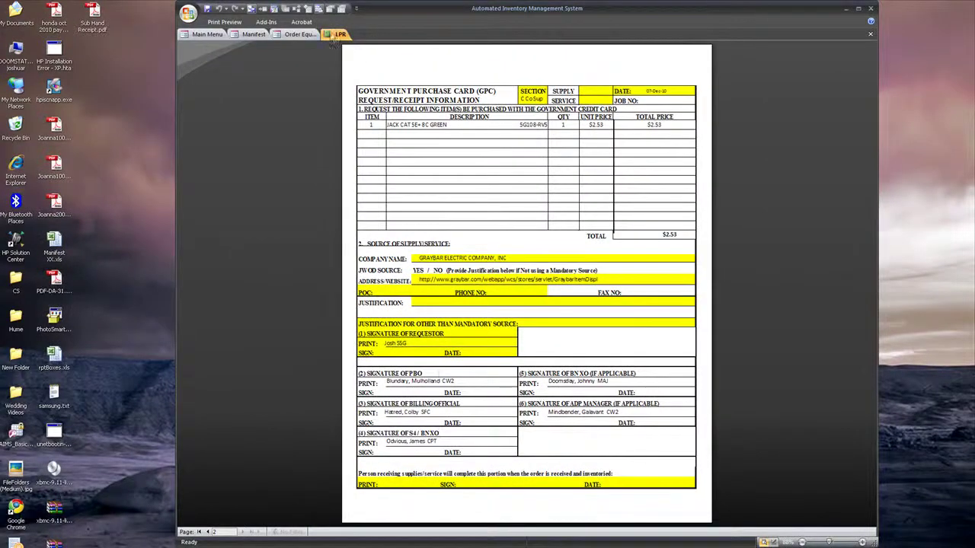
- Close the LPR report and the Order Equipment form to return to the main menu
right_click(335, 35)
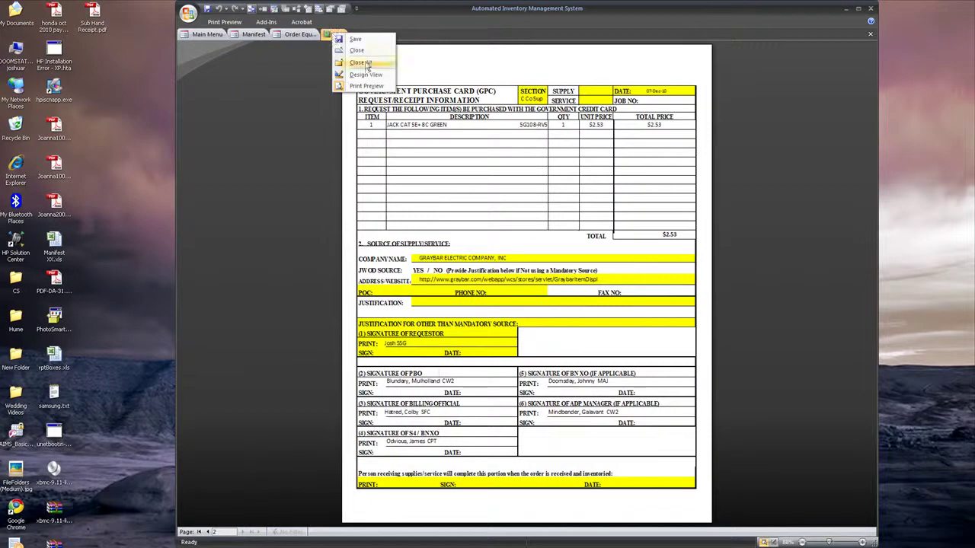
click(358, 54)
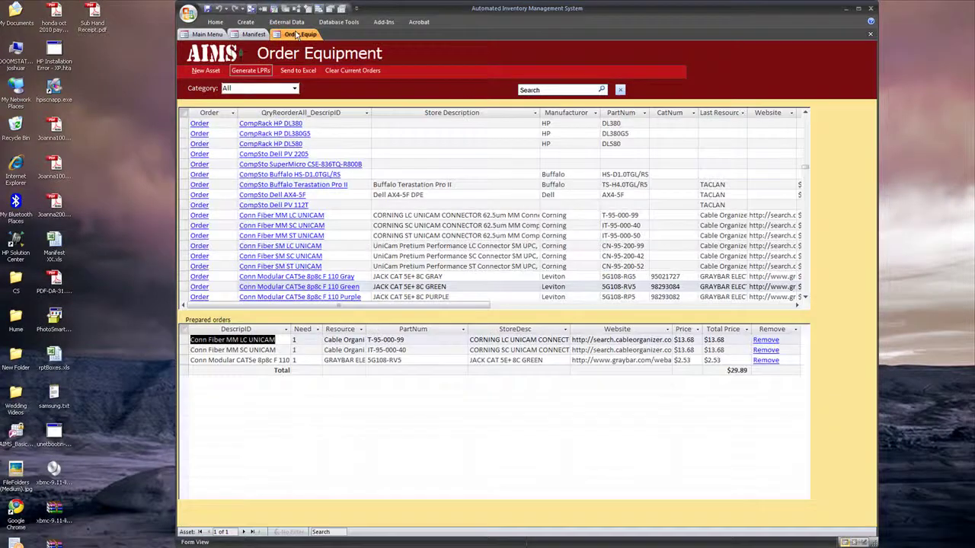
right_click(305, 36)
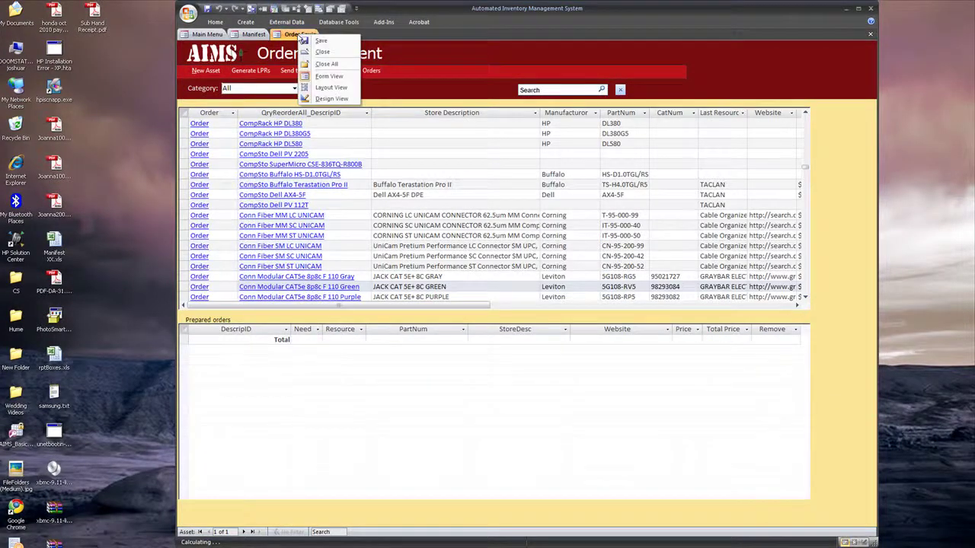
click(323, 51)
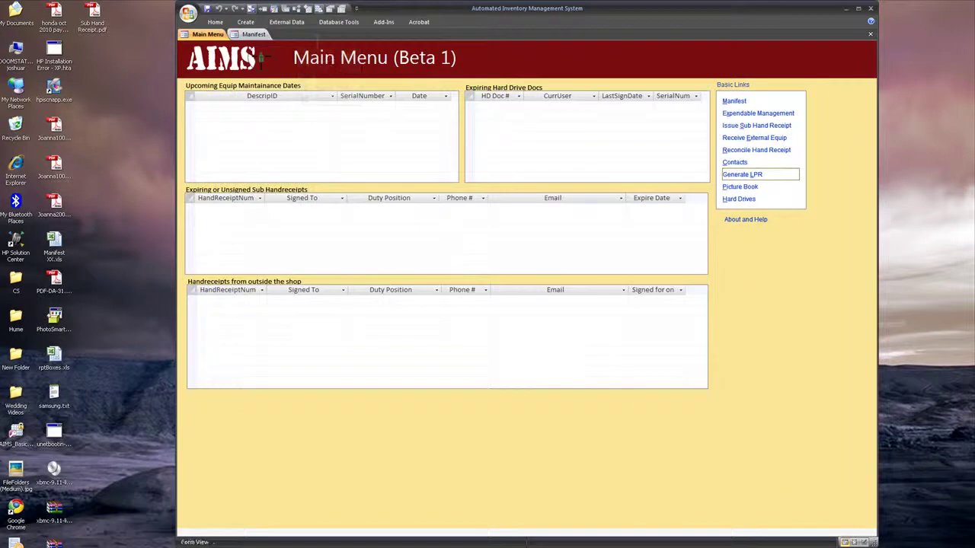